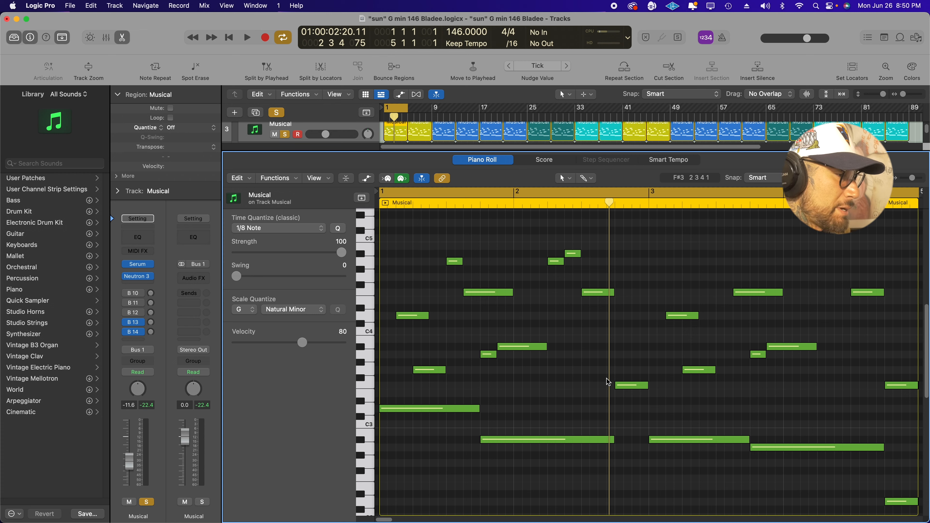
# Solo track 4 instead of track 3 and play its first region with the notes open in the Piano Roll.
pyautogui.scroll(2, 523, 247)
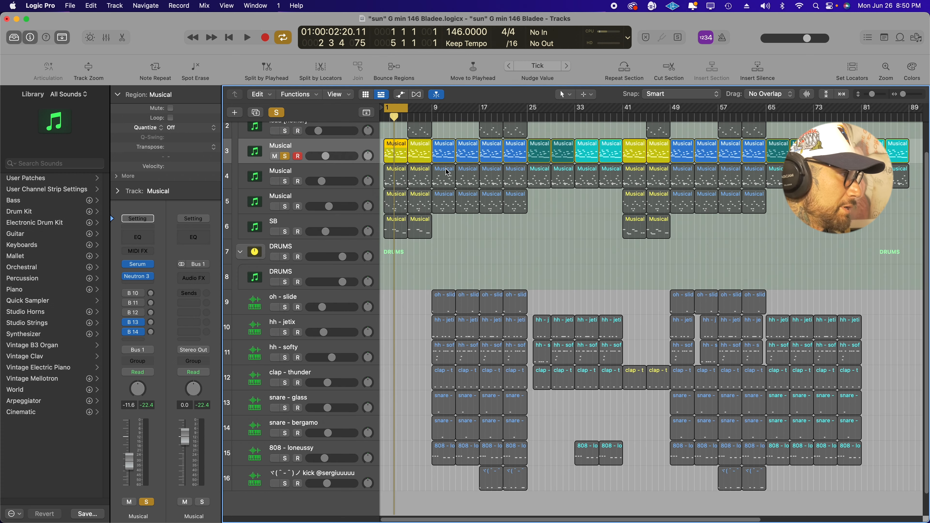
pyautogui.click(288, 160)
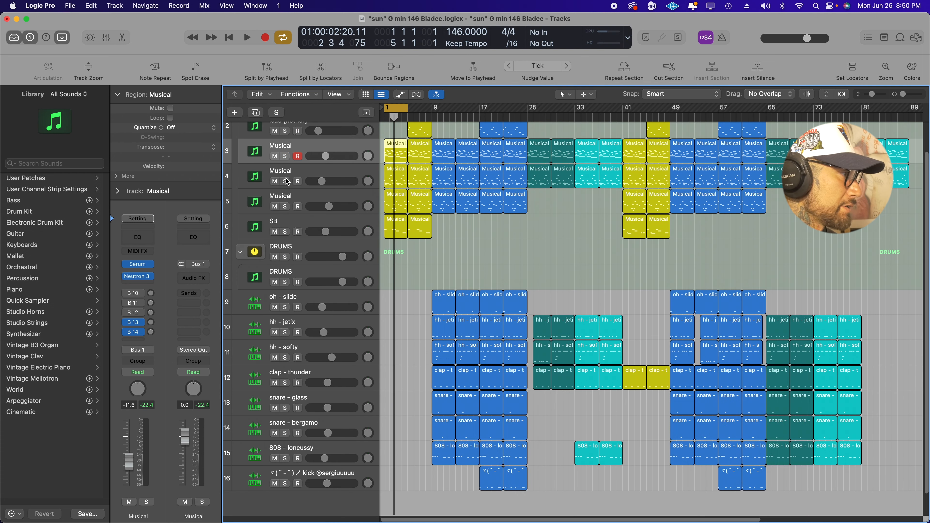
pyautogui.click(285, 182)
pyautogui.click(414, 180)
pyautogui.doubleClick(396, 179)
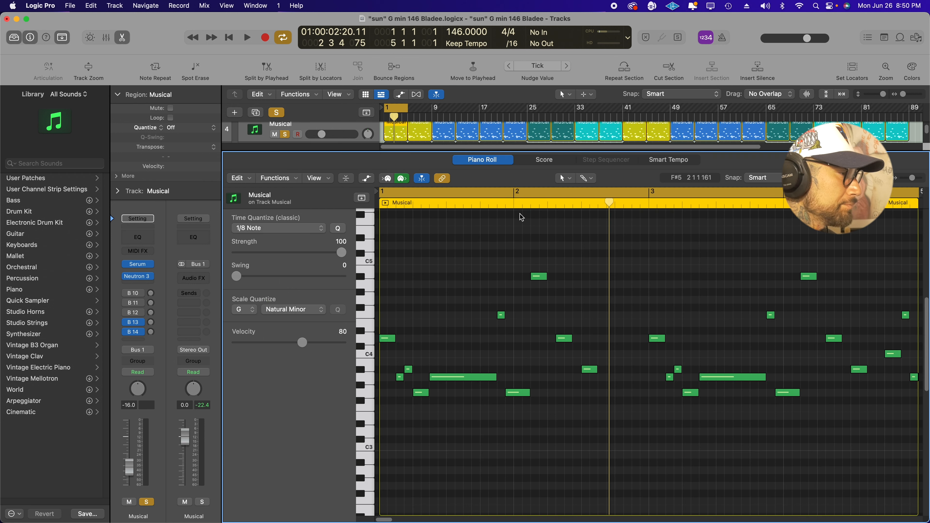
pyautogui.press('space')
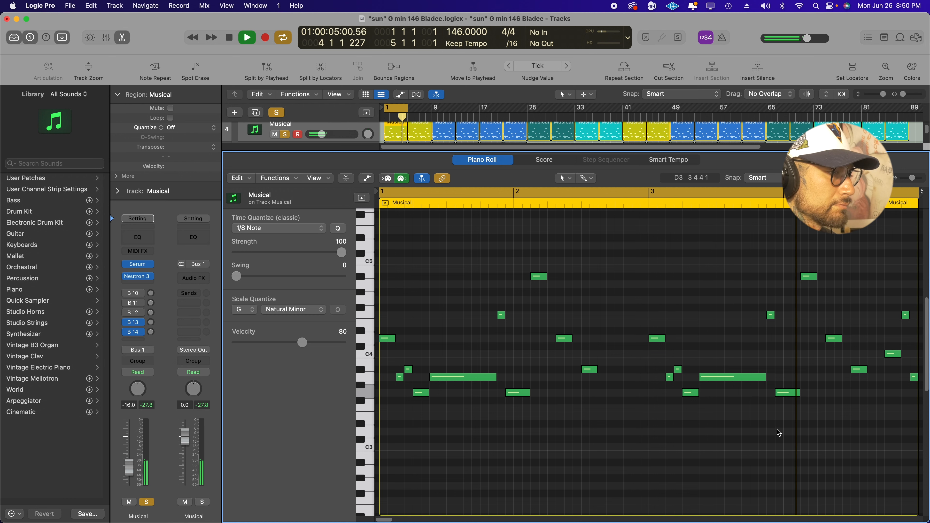
pyautogui.press('space')
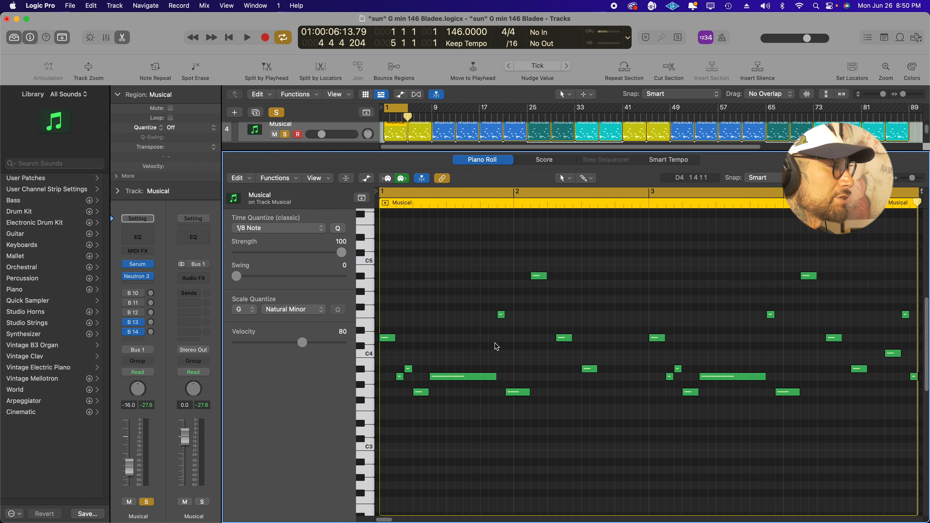
# Close the note editor, add track 3 to the solo and play tracks 3 and 4 together from the start.
pyautogui.press('e')
pyautogui.scroll(1, 301, 159)
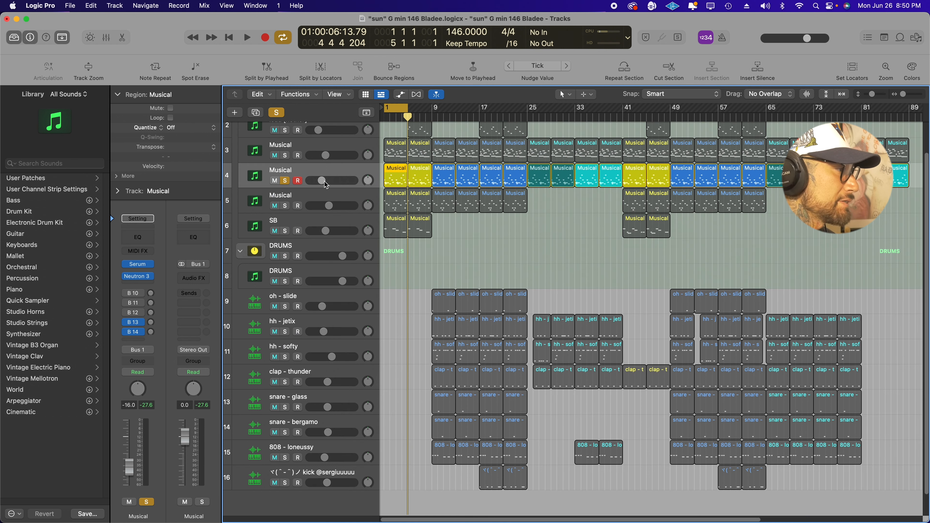
pyautogui.click(287, 156)
pyautogui.press('Return')
pyautogui.press('space')
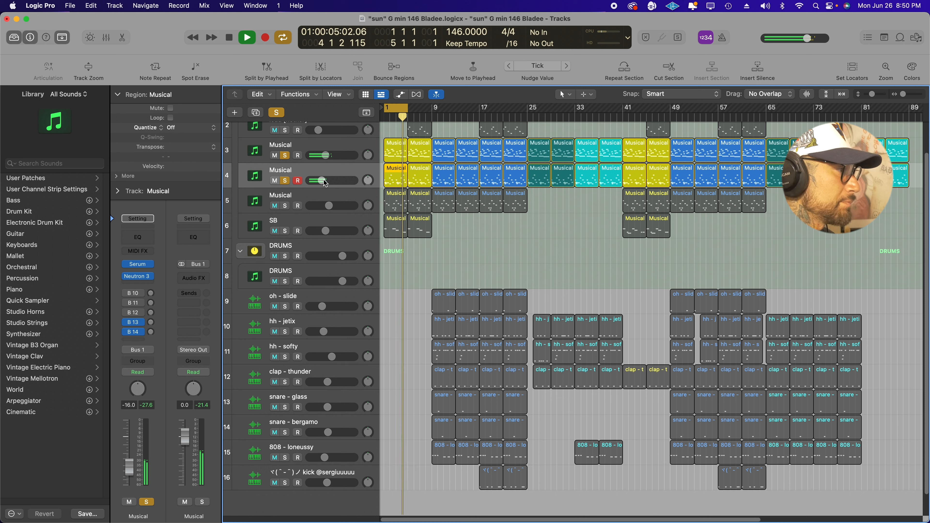
pyautogui.press('space')
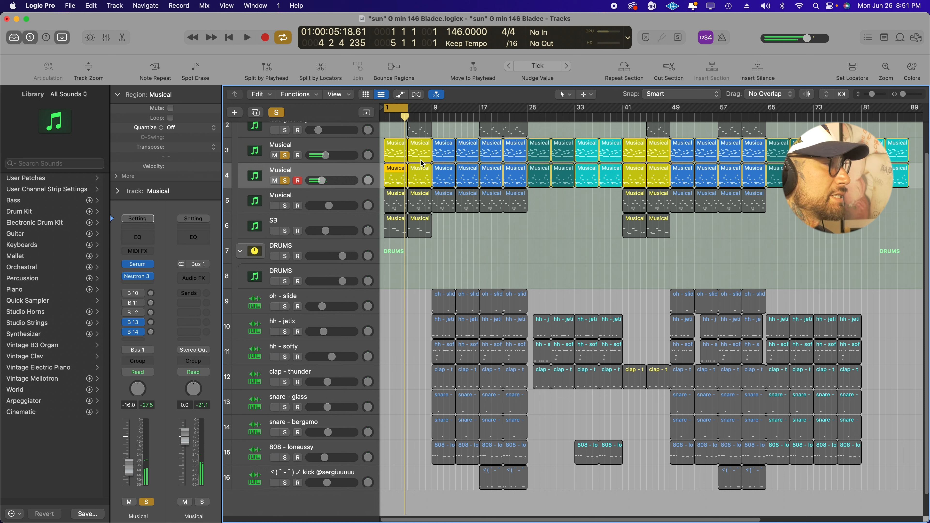
# Solo only track 5 in place of tracks 3 and 4 and play its first region with the notes open.
pyautogui.click(284, 158)
pyautogui.click(289, 181)
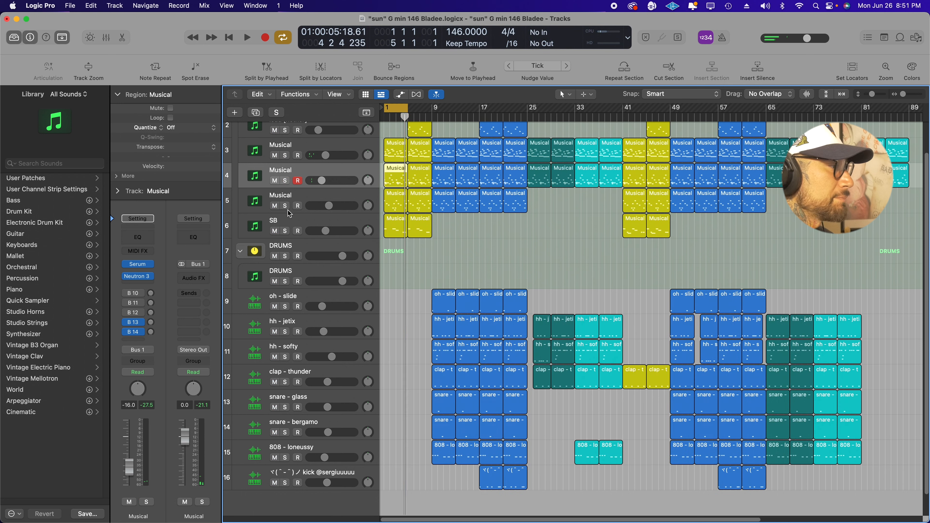
pyautogui.click(286, 206)
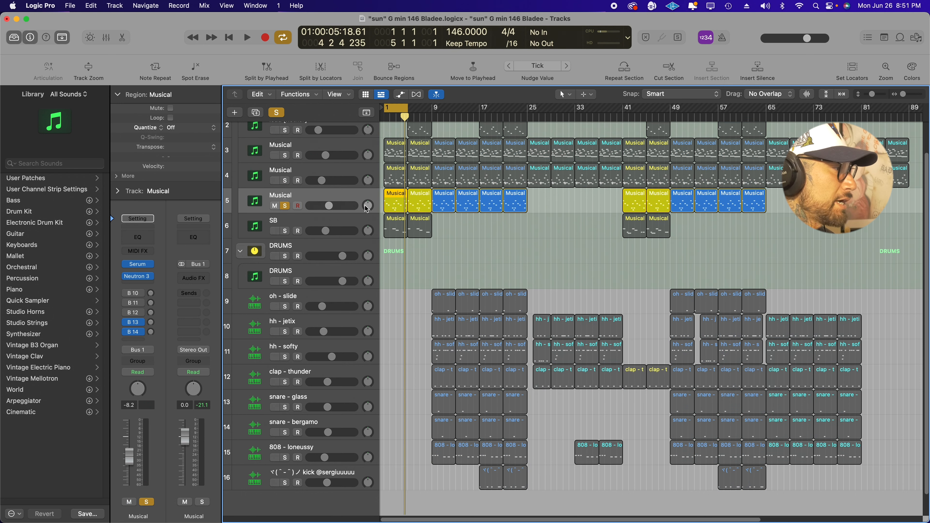
pyautogui.press('e')
pyautogui.press('space')
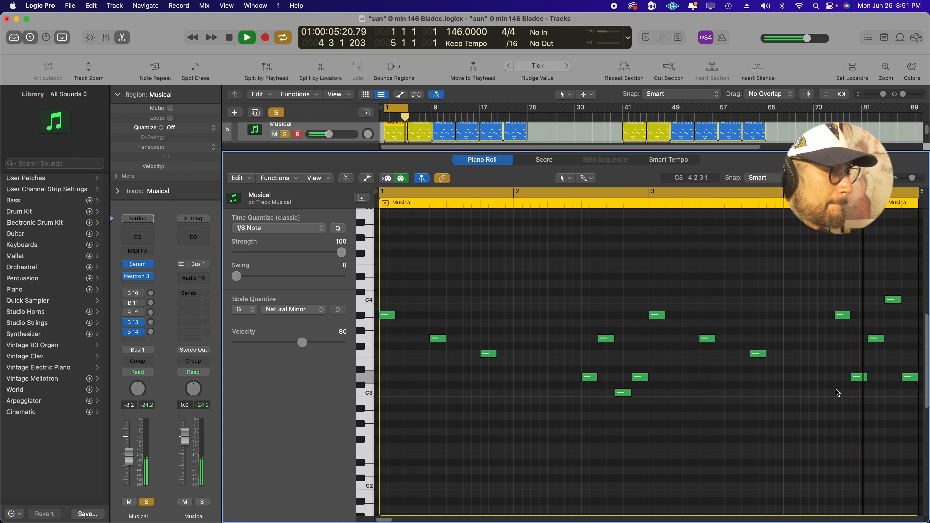
pyautogui.press('space')
# Solo the SB track instead of track 5 and play its first region with the notes open in the Piano Roll.
pyautogui.press('e')
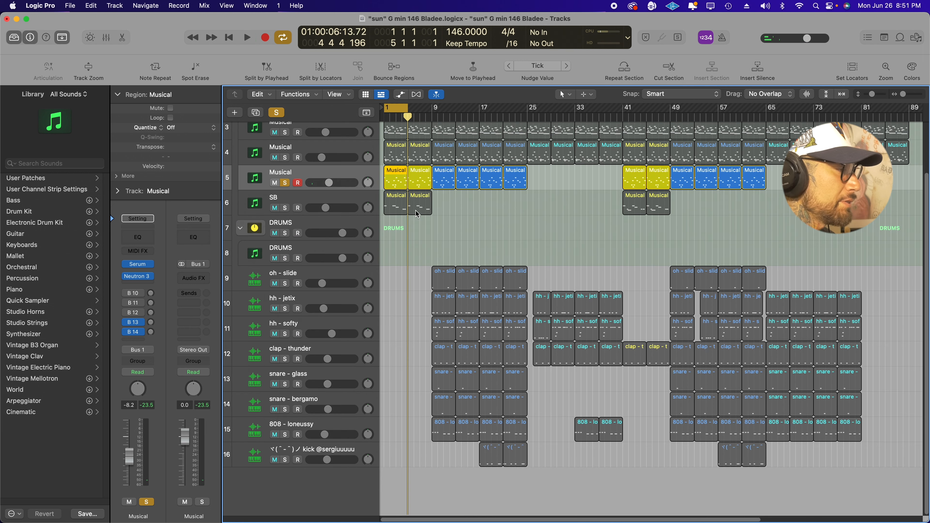
pyautogui.scroll(2, 417, 214)
pyautogui.click(285, 209)
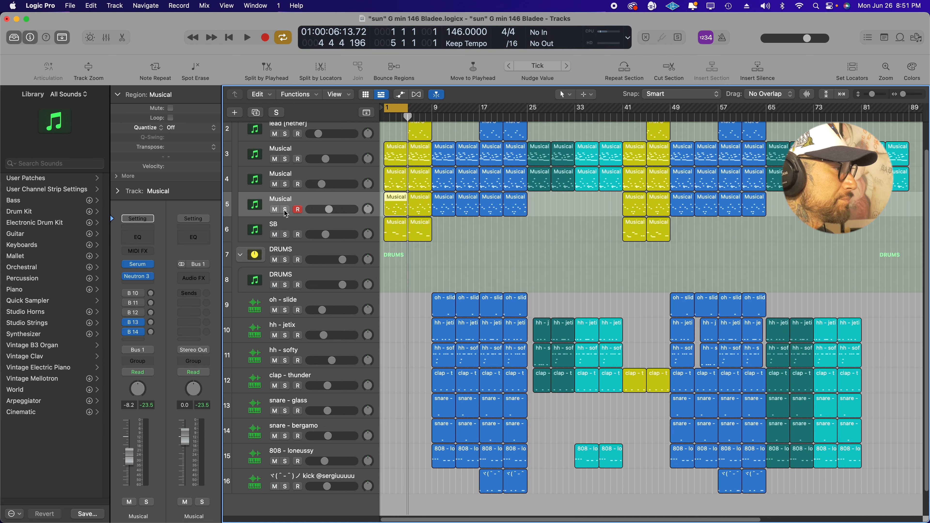
pyautogui.click(284, 229)
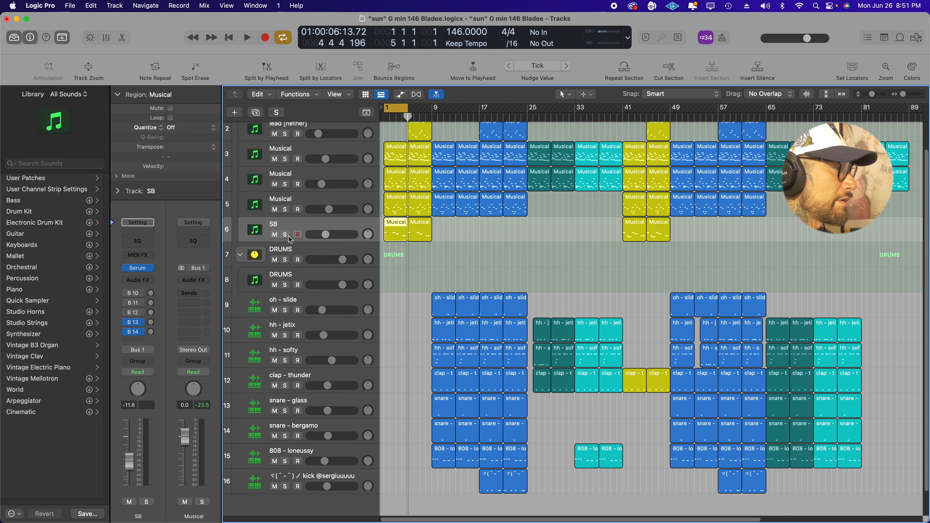
pyautogui.click(285, 234)
pyautogui.doubleClick(401, 238)
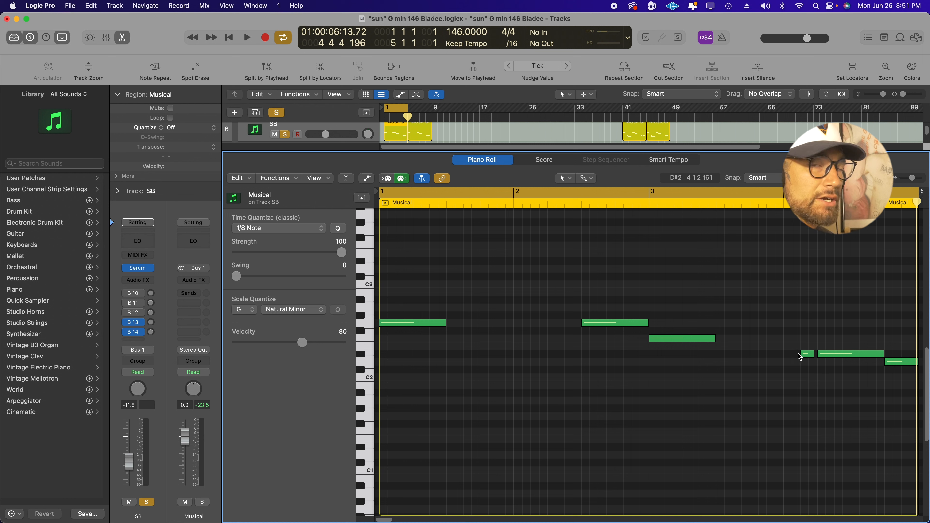
pyautogui.press('space')
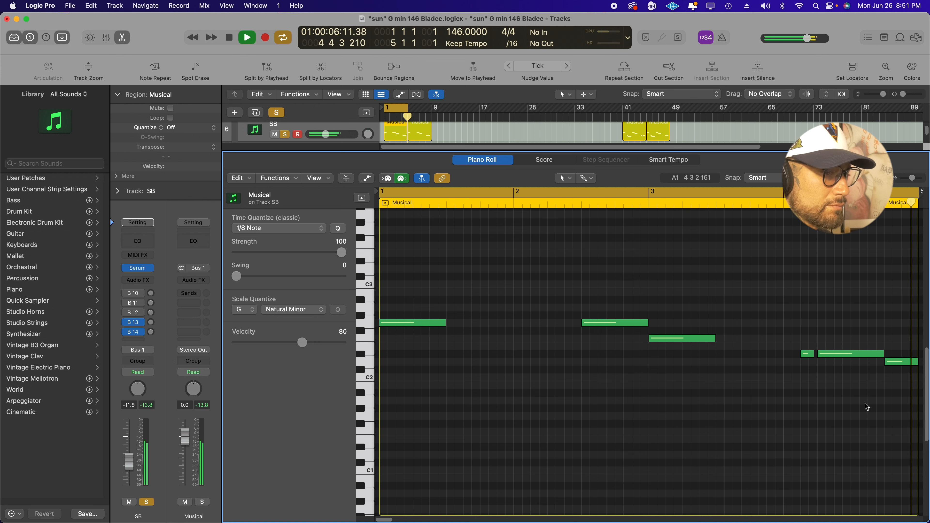
pyautogui.press('space')
# Return to the arrangement, clear the solo on SB and move the cycle range to bars 5 to 9.
pyautogui.press('x')
pyautogui.press('x')
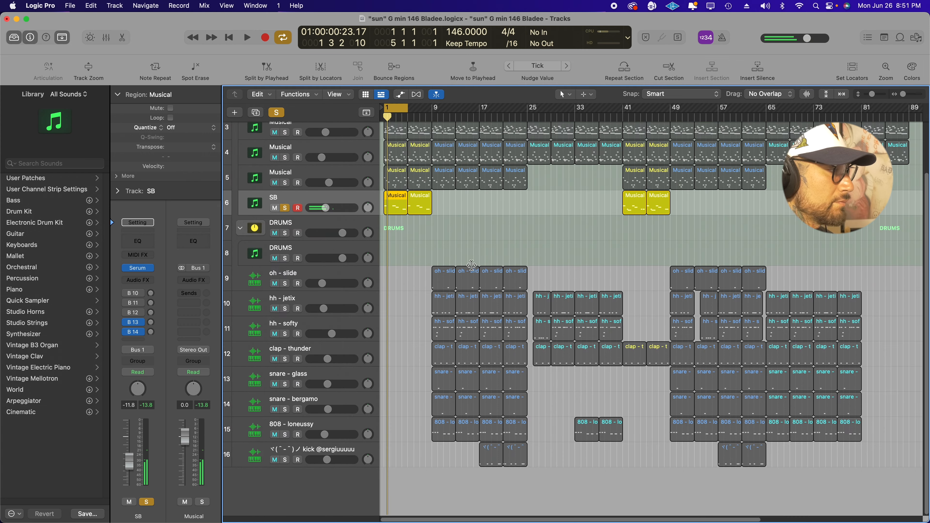
pyautogui.scroll(3, 366, 146)
pyautogui.click(276, 113)
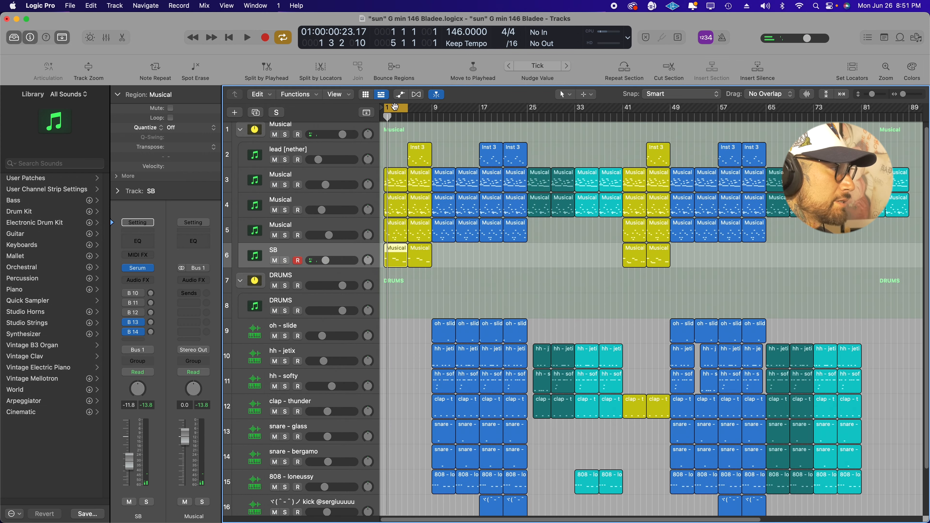
pyautogui.moveTo(395, 110); pyautogui.dragTo(418, 109)
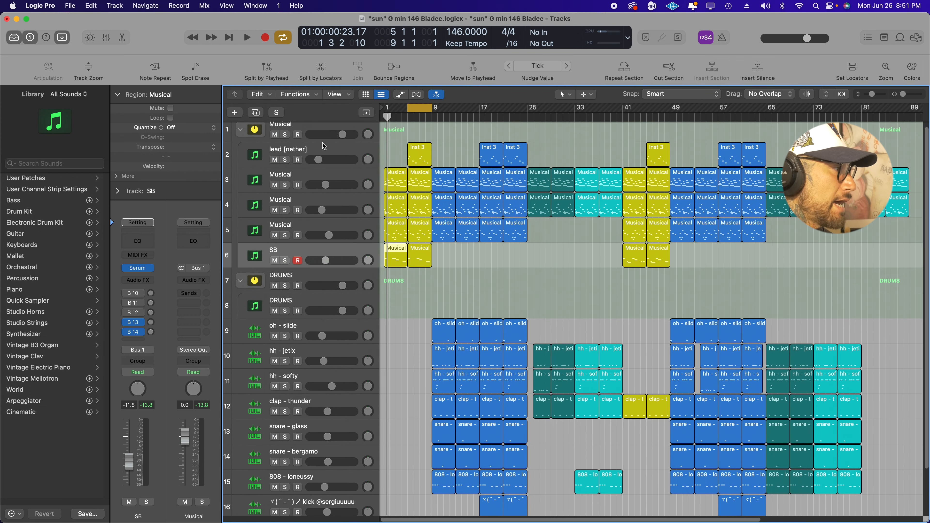
# Play the lead [nether] track's first Inst 3 region soloed with its notes open, and take the track out of solo.
pyautogui.click(415, 158)
pyautogui.click(285, 159)
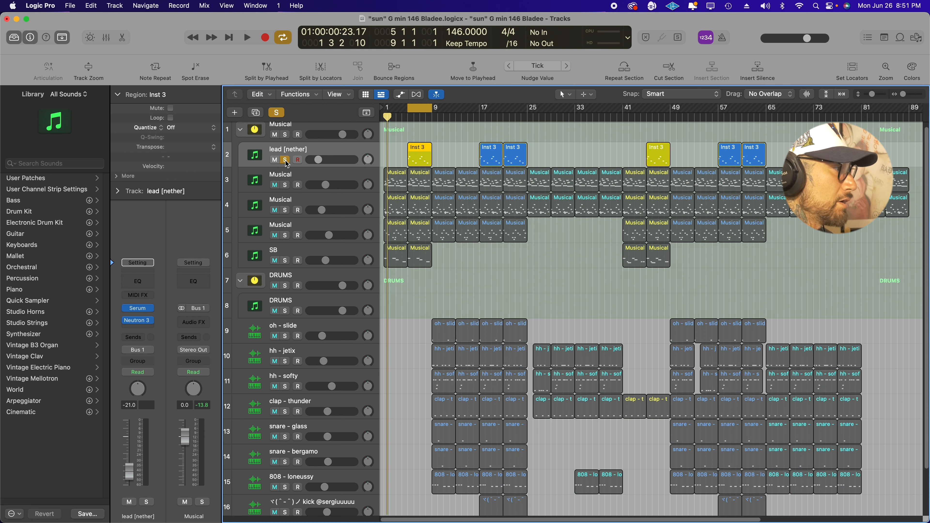
pyautogui.doubleClick(416, 162)
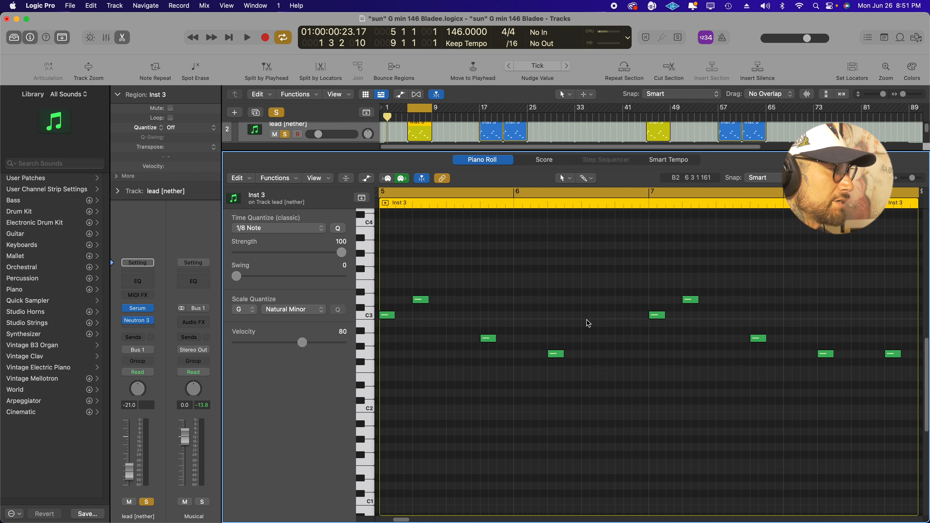
pyautogui.press('space')
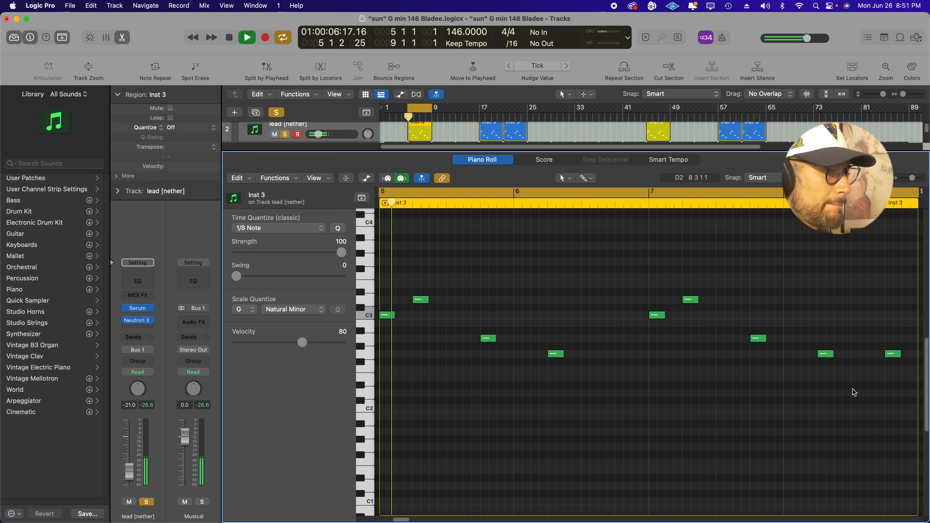
pyautogui.press('space')
pyautogui.press('x')
pyautogui.press('x')
pyautogui.scroll(3, 394, 195)
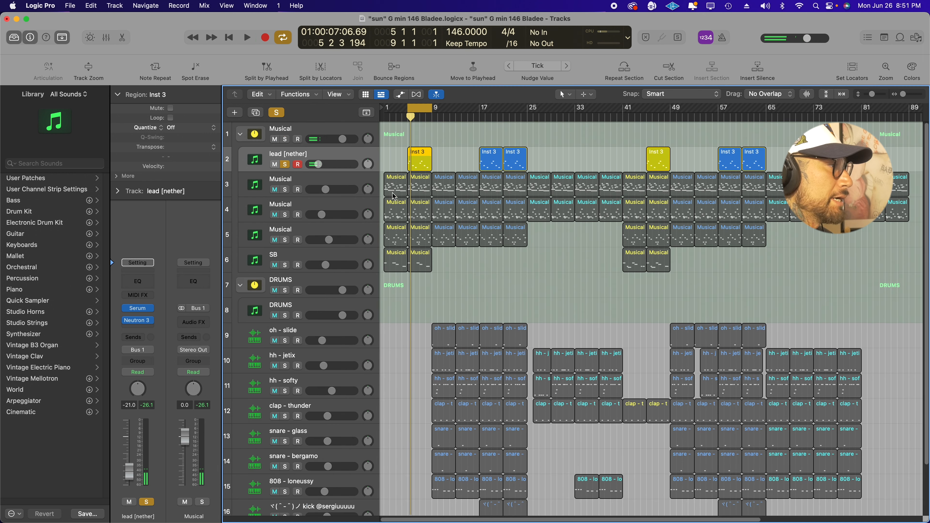
pyautogui.click(285, 164)
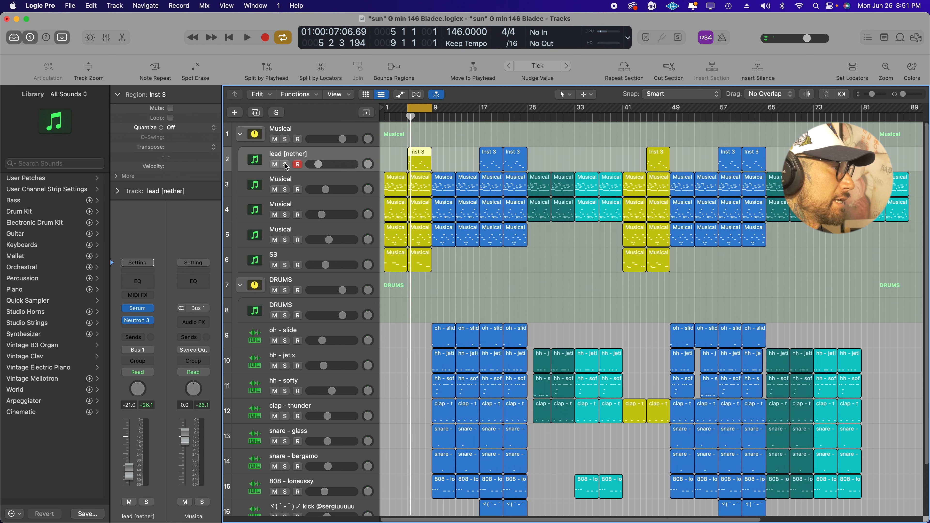
# Browse the preset banks in track 3's Serum to rodmadeit's serum bank, keep the key diving preset and close the plug-in.
pyautogui.click(415, 195)
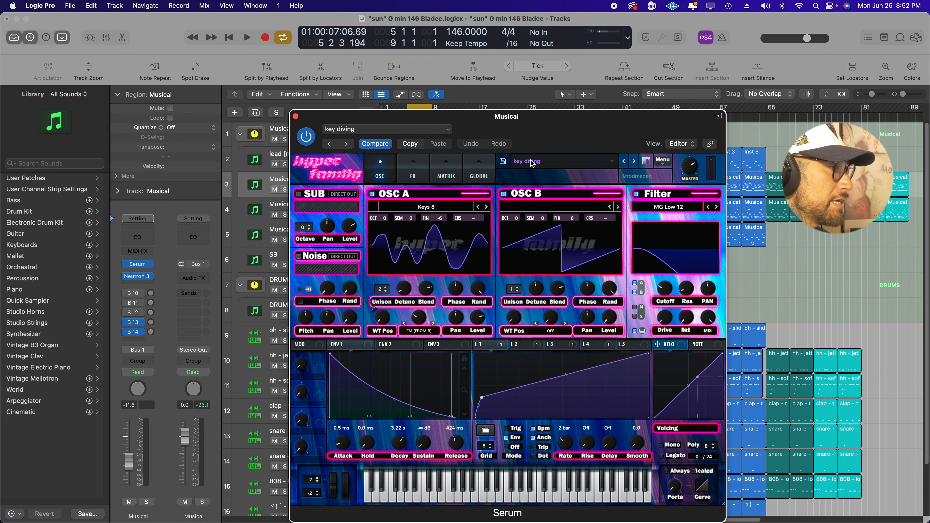
pyautogui.click(534, 161)
pyautogui.scroll(-10, 625, 272)
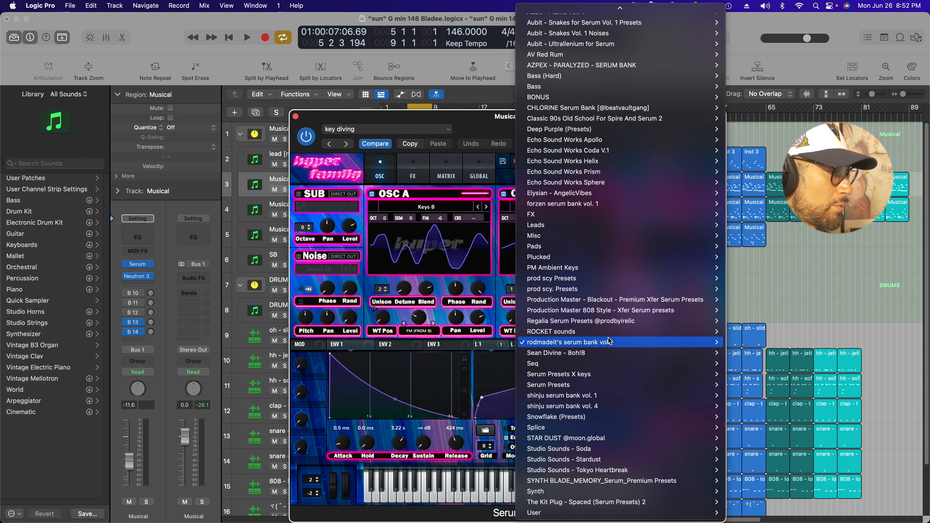
pyautogui.moveTo(596, 348)
pyautogui.click(855, 322)
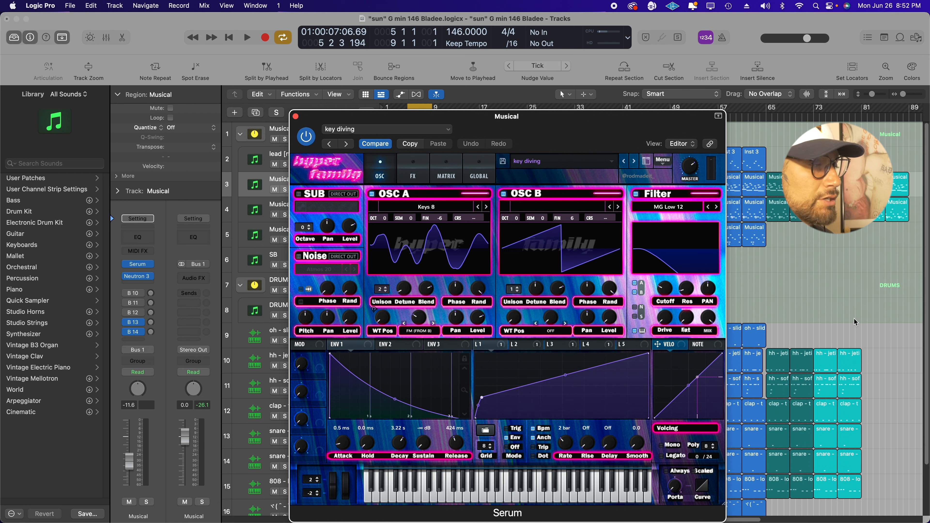
pyautogui.click(295, 117)
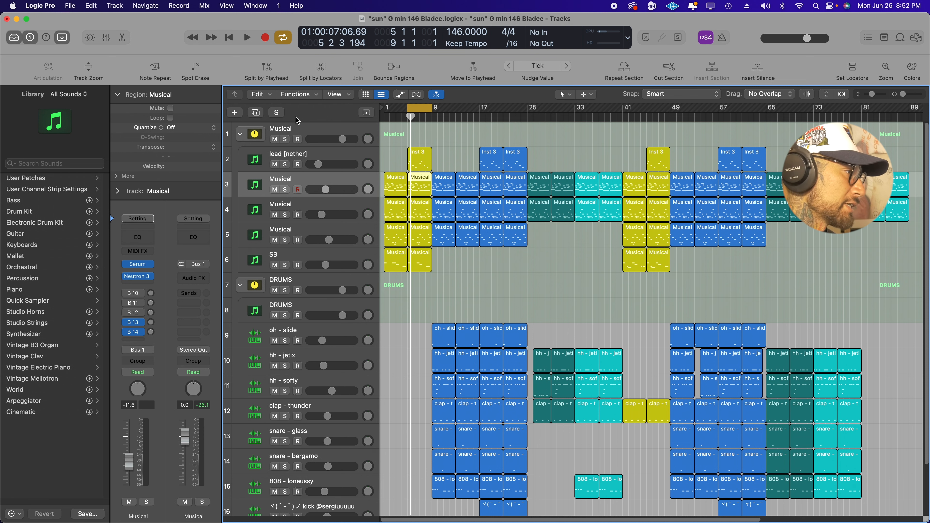
# Move the cycle range to bars 9 to 13 and play that section with all tracks.
pyautogui.scroll(-1, 457, 196)
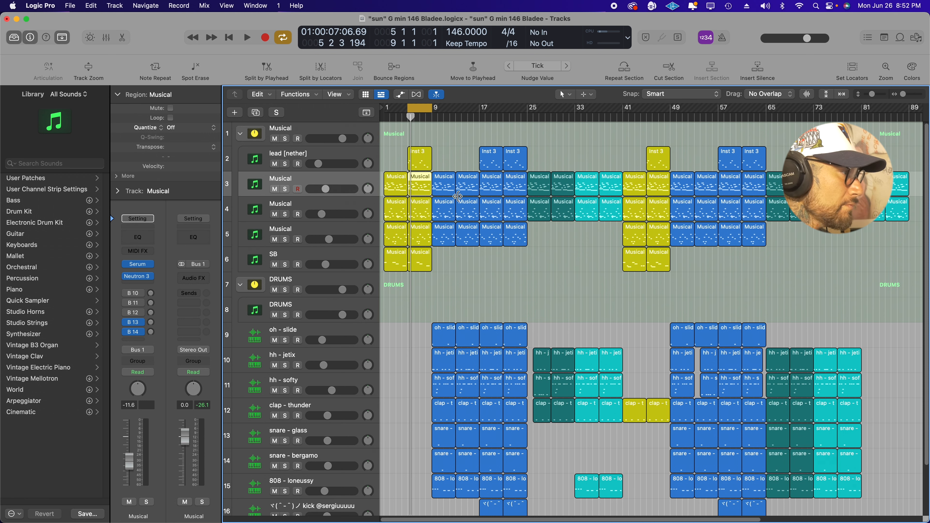
pyautogui.moveTo(417, 111); pyautogui.dragTo(441, 111)
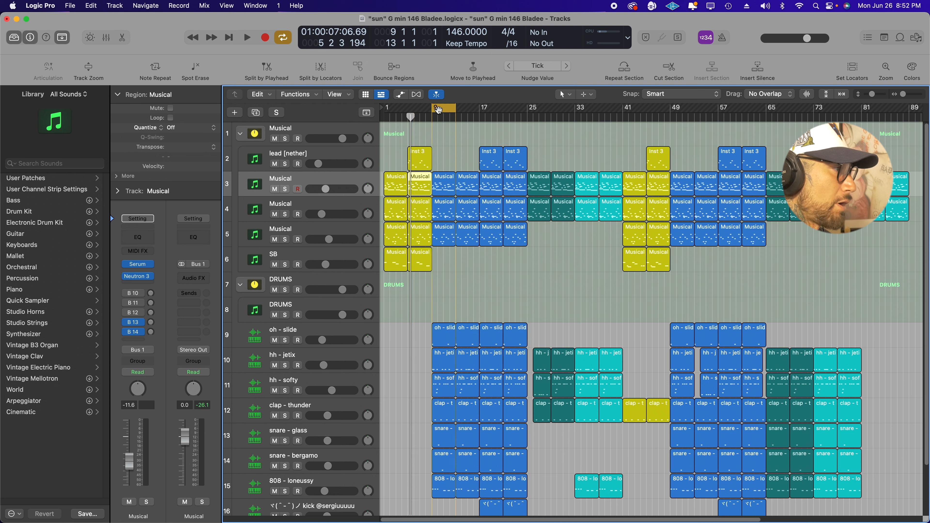
pyautogui.click(451, 139)
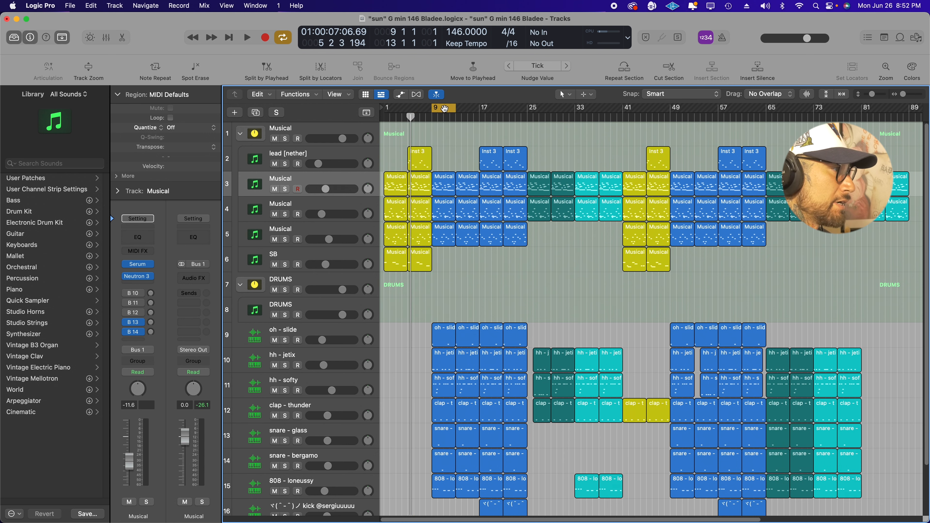
pyautogui.scroll(-1, 475, 252)
pyautogui.press('space')
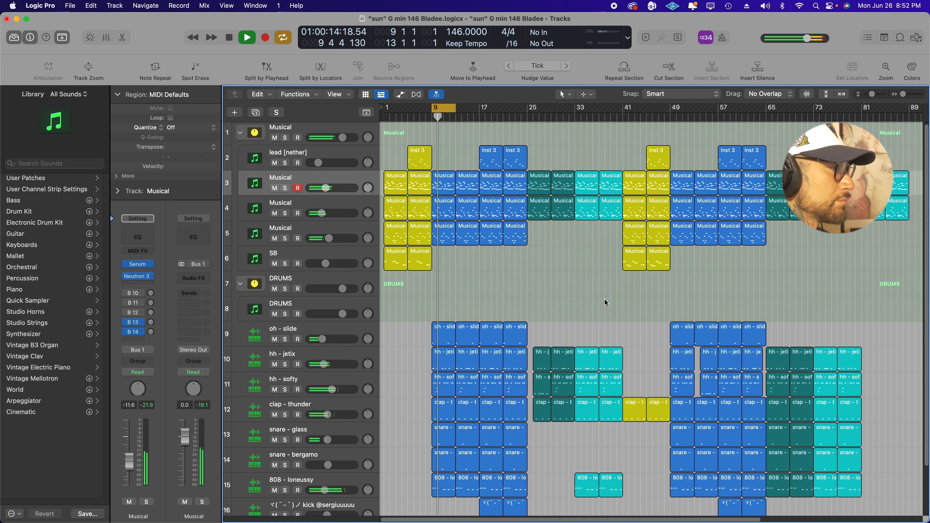
pyautogui.scroll(-1, 605, 303)
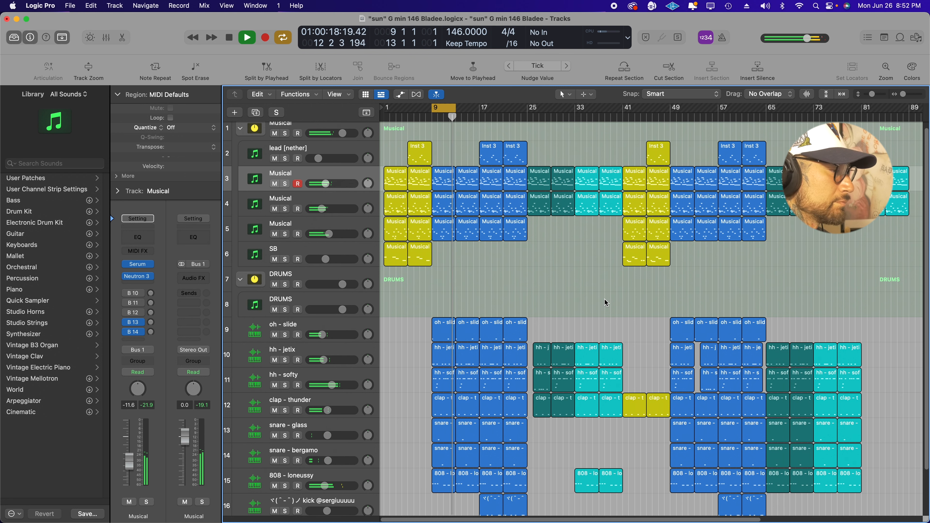
pyautogui.press('space')
# Solo the clap - thunder track, play its first region with the notes open, and return to the arrangement.
pyautogui.scroll(-2, 545, 279)
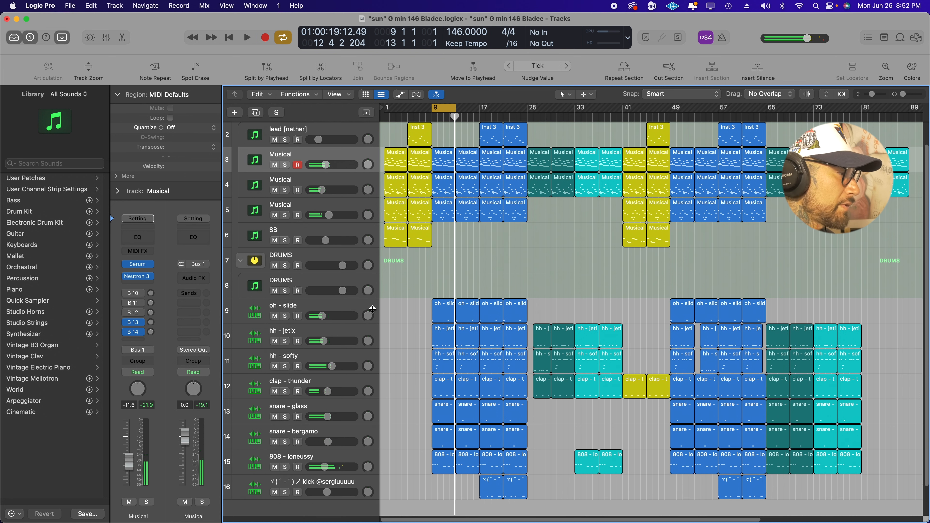
pyautogui.click(436, 383)
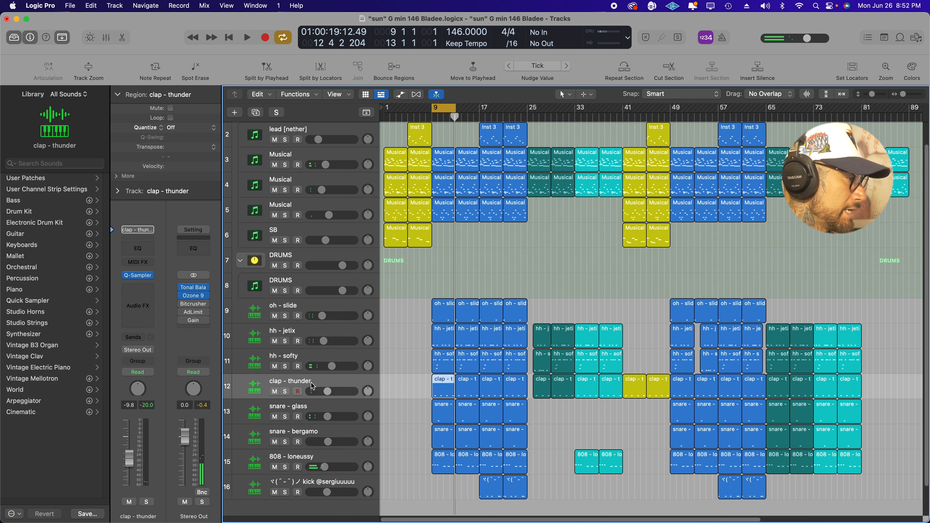
pyautogui.click(285, 392)
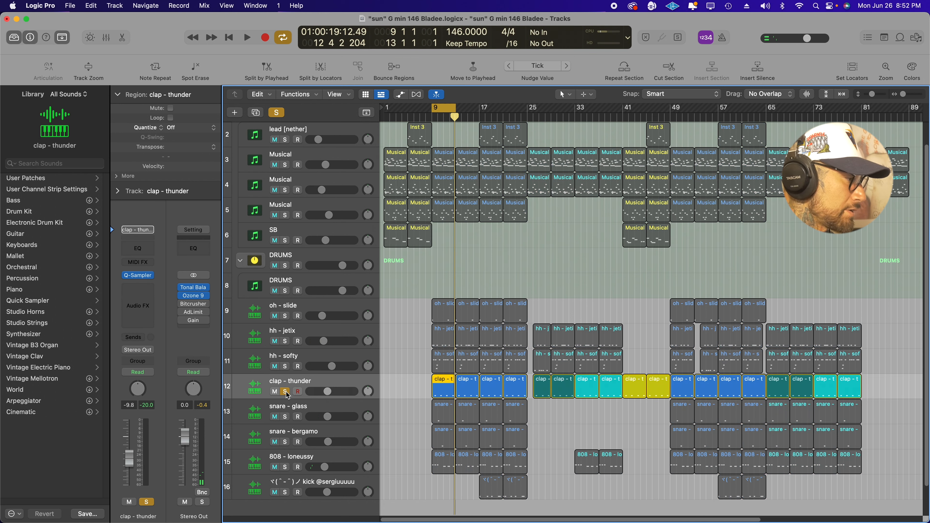
pyautogui.doubleClick(444, 387)
pyautogui.press('space')
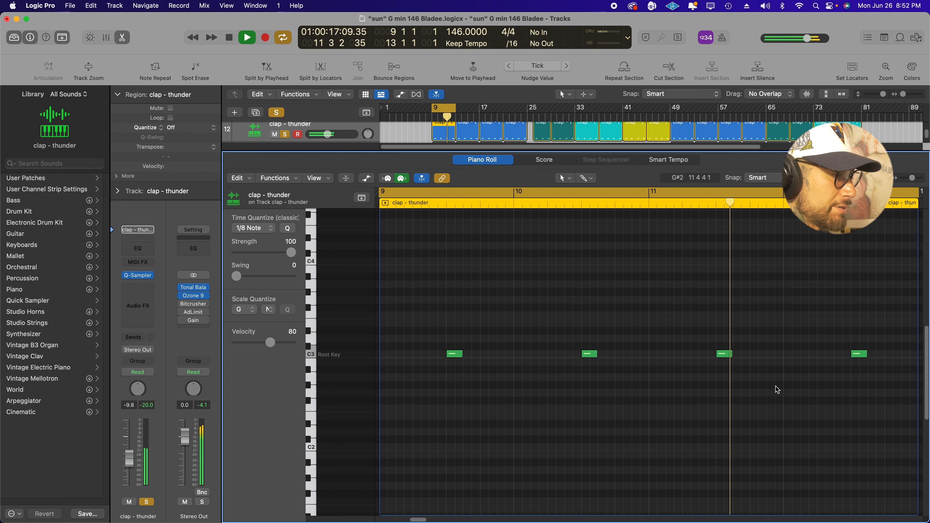
pyautogui.press('space')
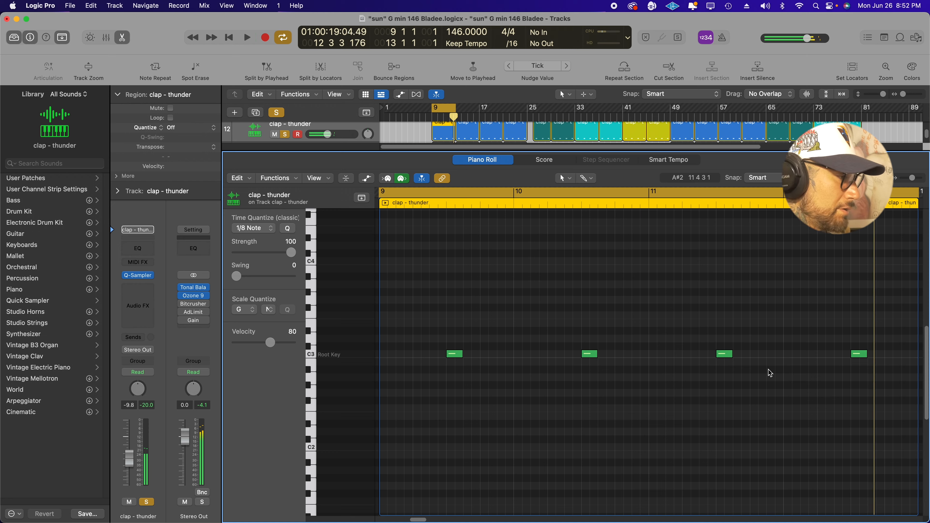
pyautogui.press('e')
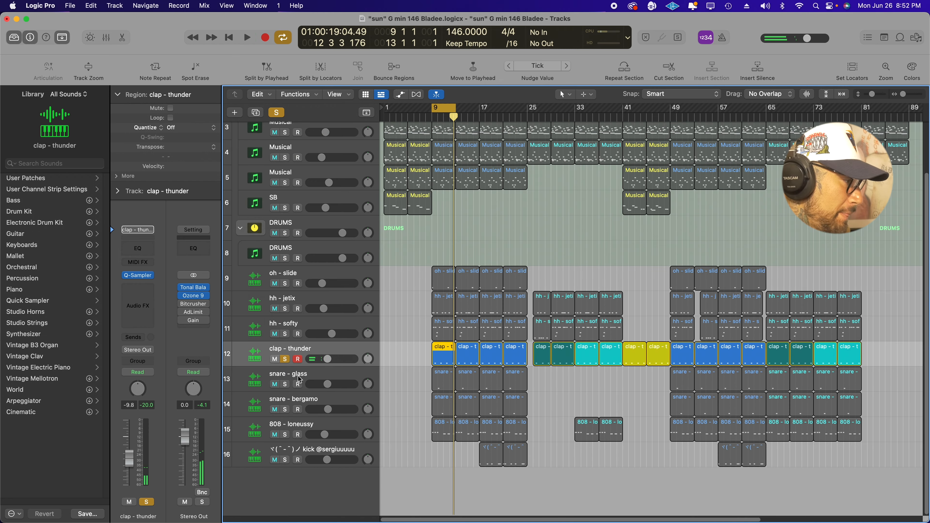
# Add snare - glass to the soloed tracks, play its first region with the notes open, and stop playback.
pyautogui.click(423, 384)
pyautogui.press('e')
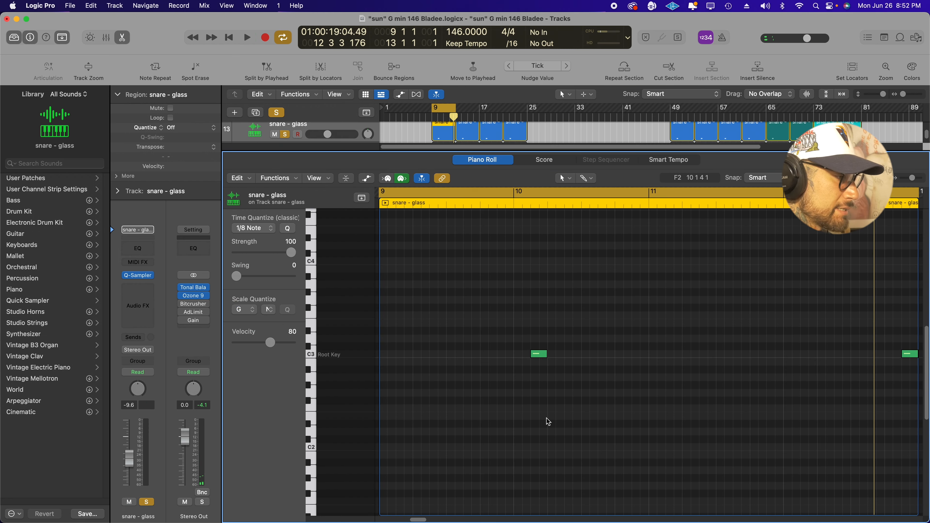
pyautogui.press('space')
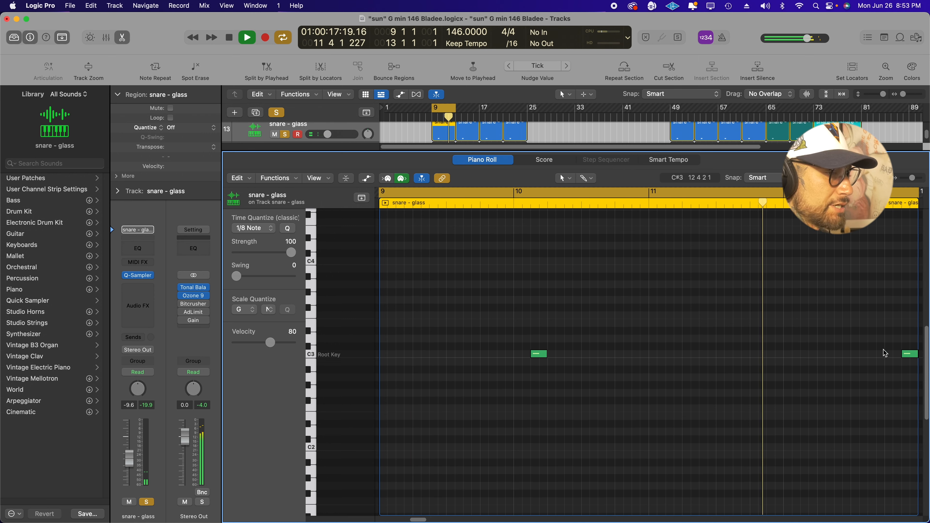
pyautogui.press('e')
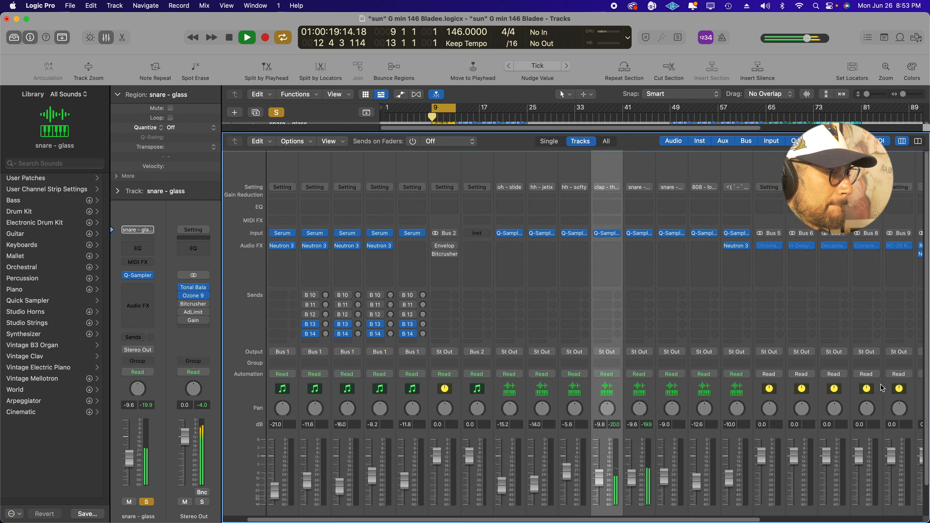
pyautogui.press('space')
# Add snare - bergamo to the soloed tracks, play its first region with the notes open, and return to the arrangement.
pyautogui.click(285, 410)
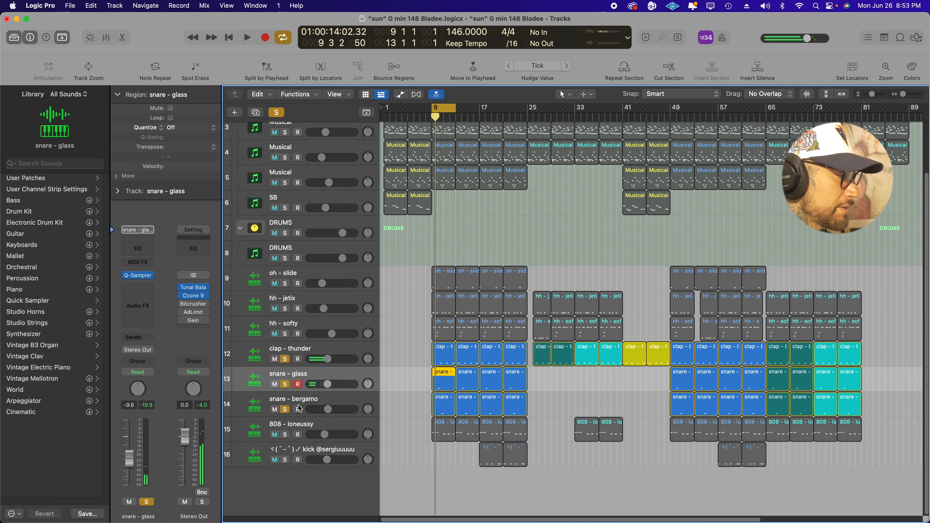
pyautogui.click(309, 402)
pyautogui.press('e')
pyautogui.press('space')
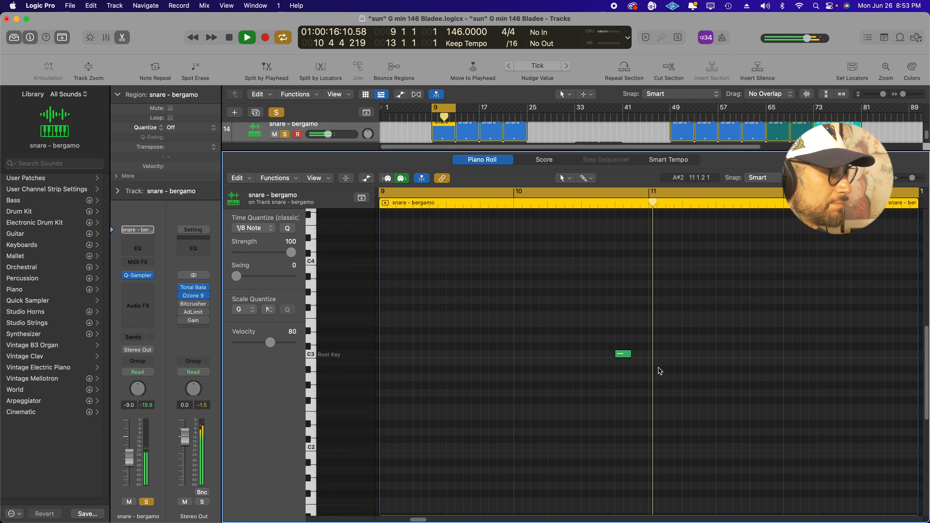
pyautogui.press('e')
pyautogui.press('space')
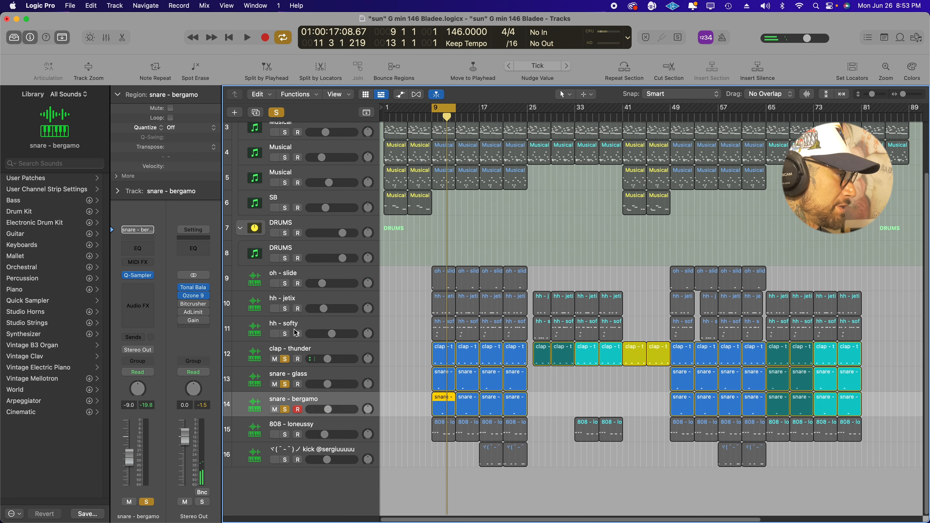
# Solo hh - softy alongside the clap and snares and play its bar 9 region with the notes open.
pyautogui.click(286, 334)
pyautogui.click(446, 327)
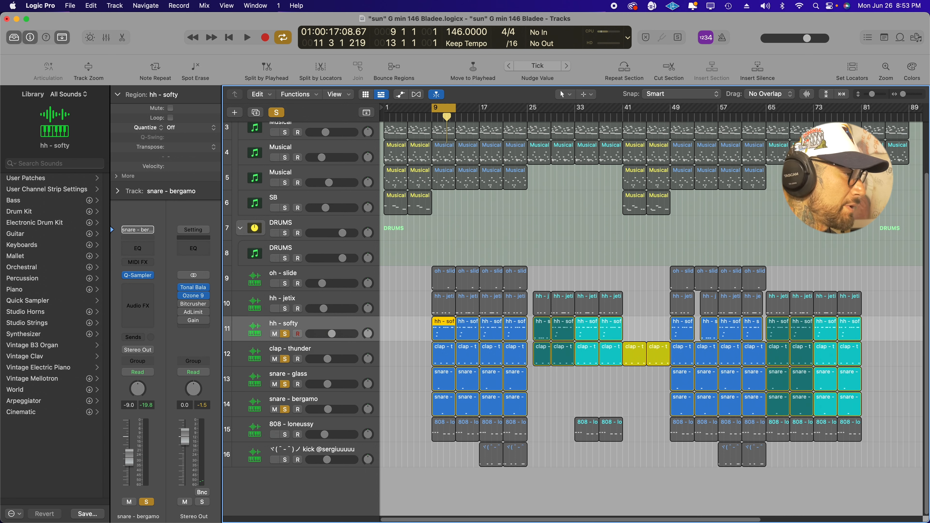
pyautogui.press('e')
pyautogui.press('space')
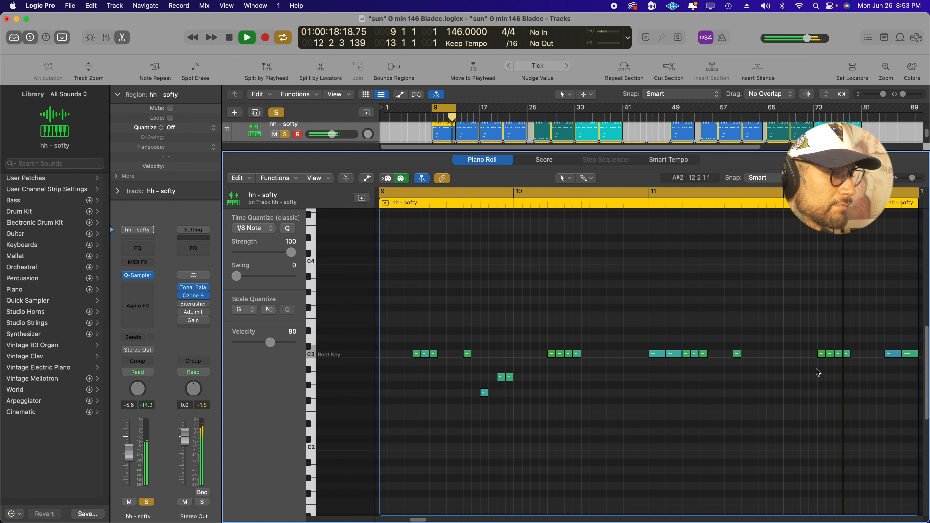
pyautogui.press('space')
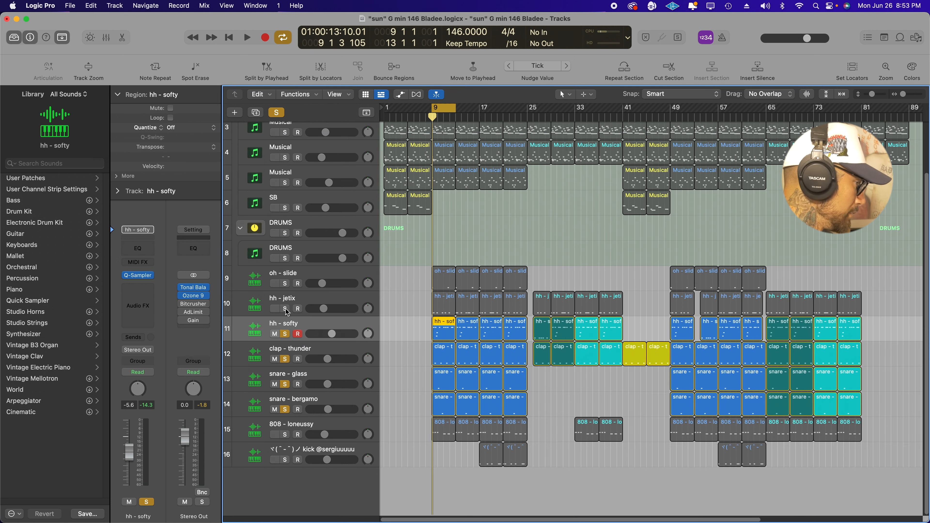
# Add hh - jetix to the soloed drums, play its first region with the notes open, and return to the arrangement.
pyautogui.click(286, 309)
pyautogui.click(309, 299)
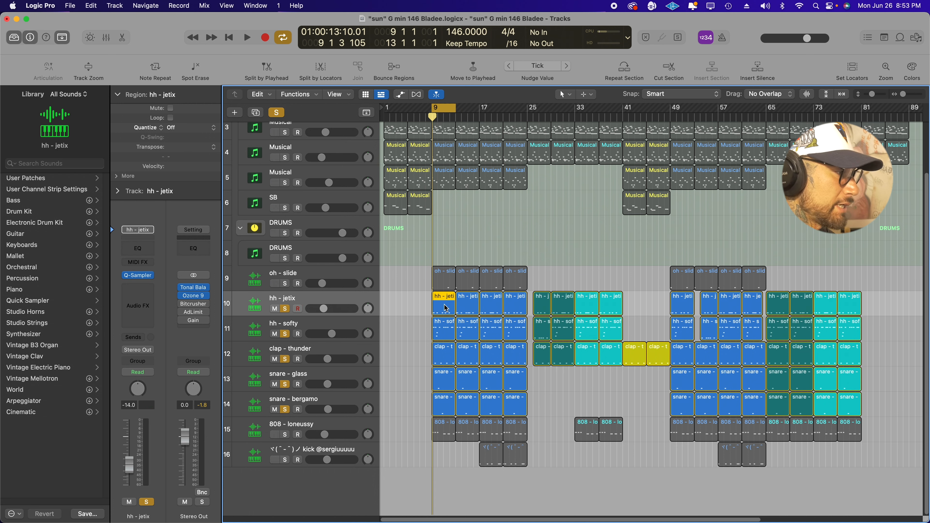
pyautogui.doubleClick(443, 305)
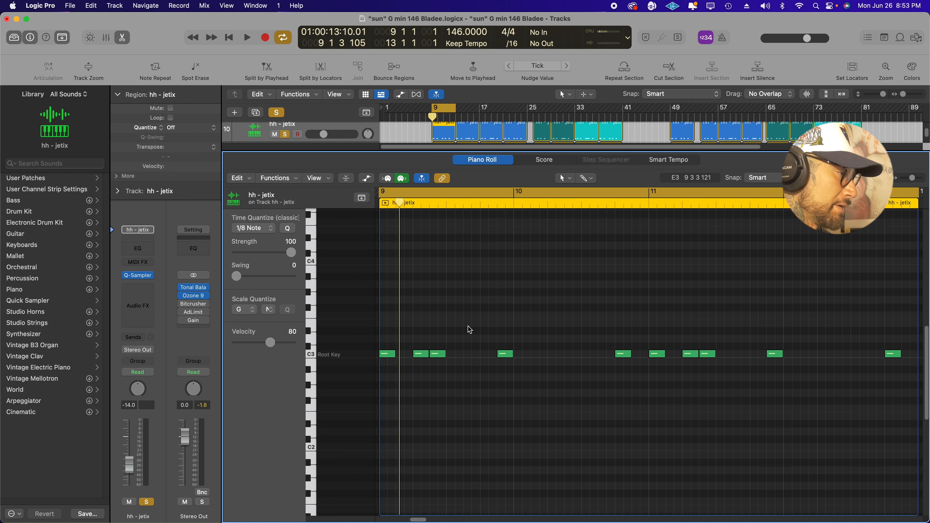
pyautogui.press('space')
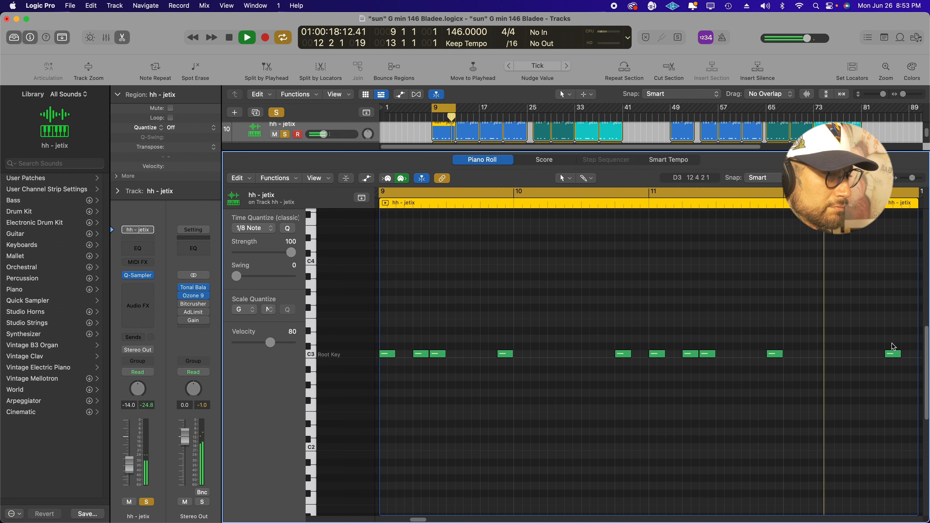
pyautogui.press('space')
pyautogui.press('p')
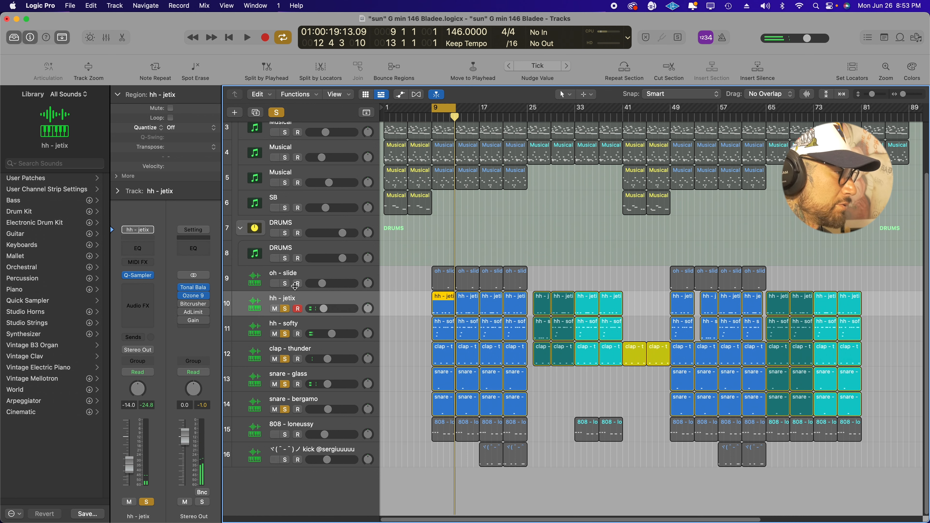
# Add oh - slide to the soloed drums, play its first region with the notes open, and return to the arrangement.
pyautogui.click(284, 284)
pyautogui.click(433, 275)
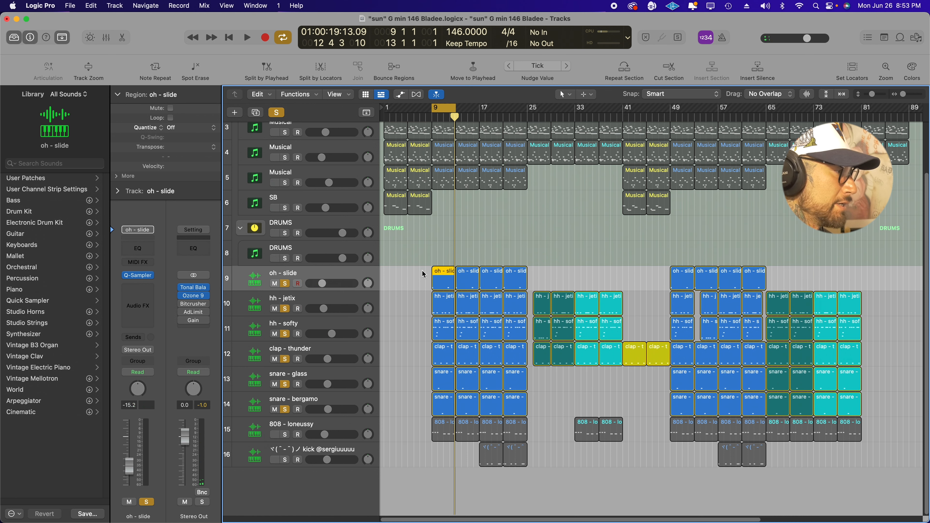
pyautogui.doubleClick(448, 285)
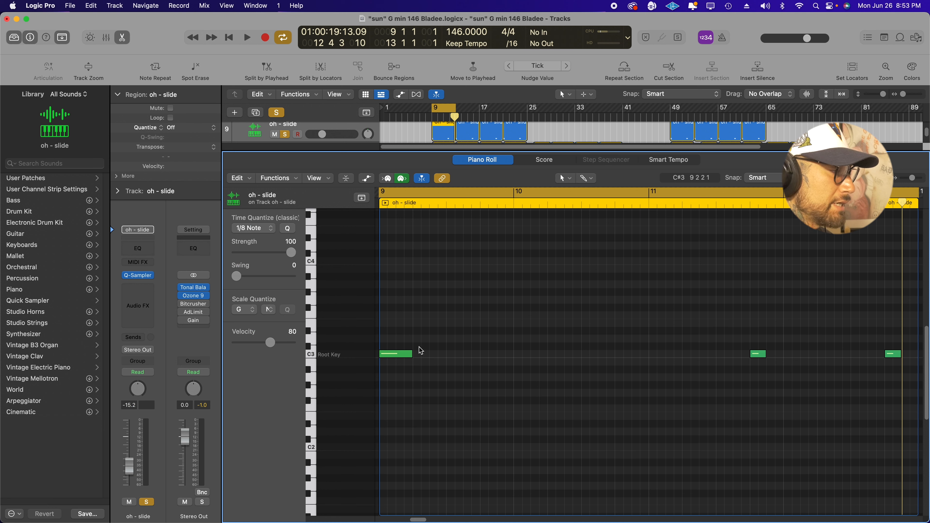
pyautogui.press('space')
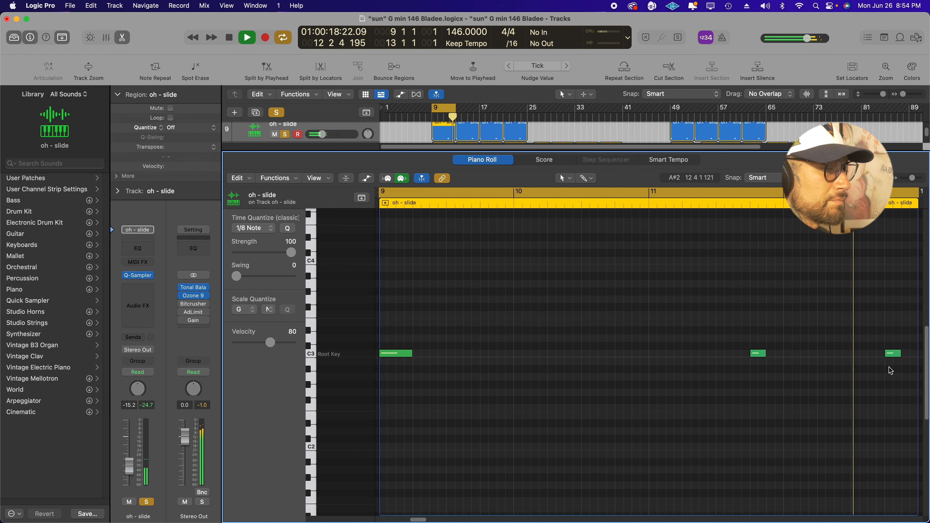
pyautogui.press('e')
pyautogui.press('space')
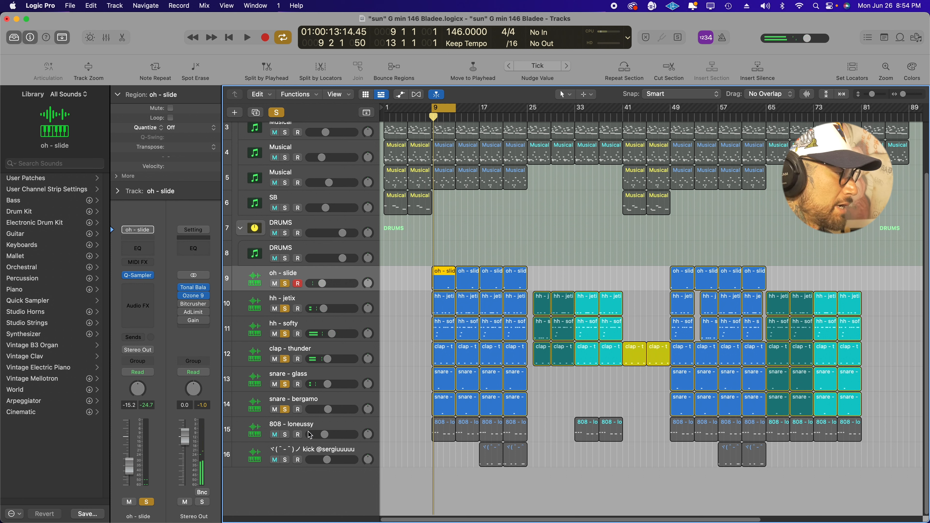
# Add 808 - loneussy to the soloed drums, play its first region with the notes open, and return to the arrangement.
pyautogui.click(285, 435)
pyautogui.click(435, 430)
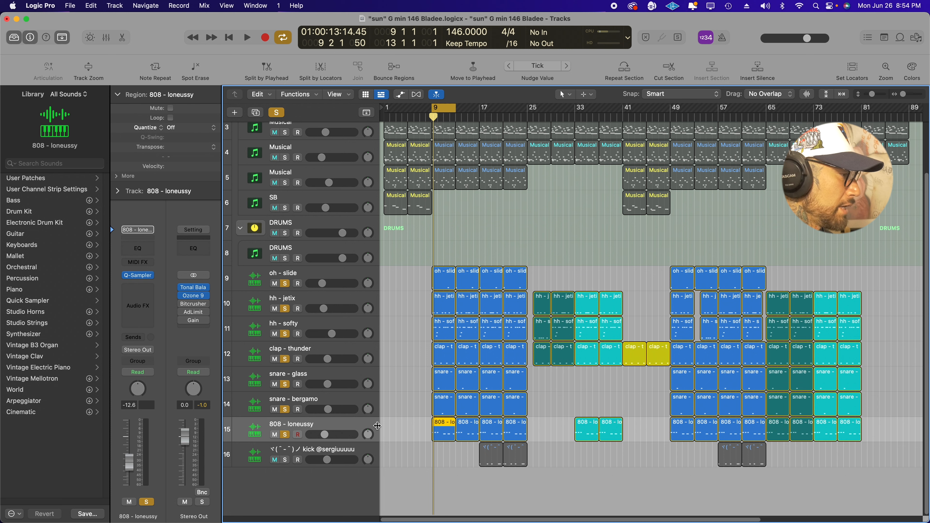
pyautogui.doubleClick(443, 431)
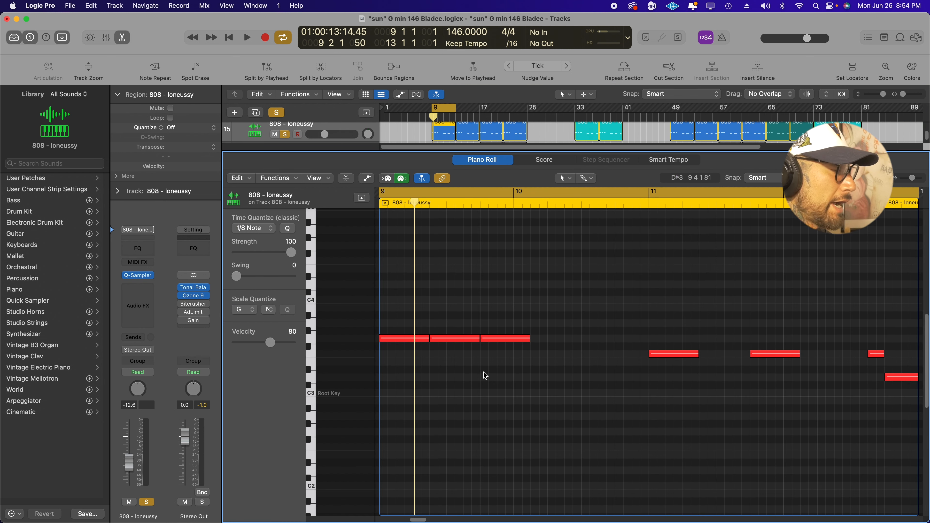
pyautogui.press('space')
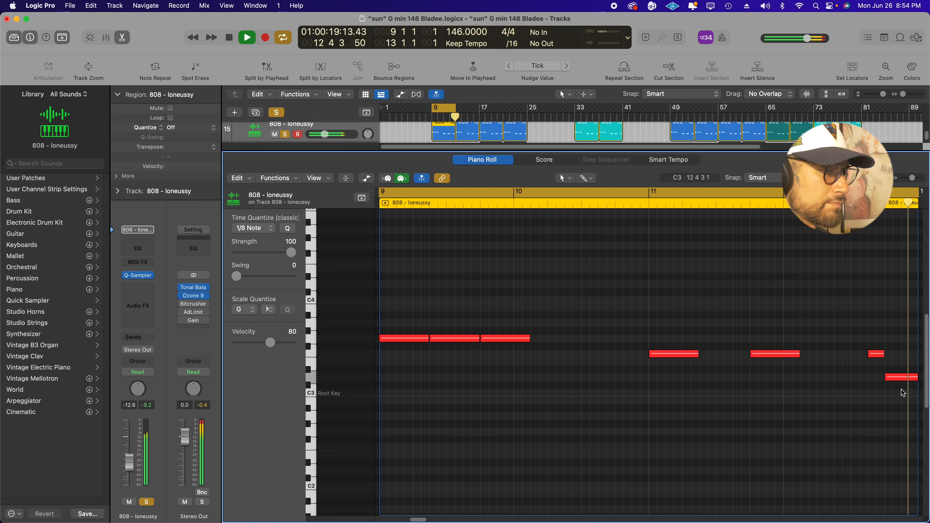
pyautogui.press('space')
pyautogui.press('e')
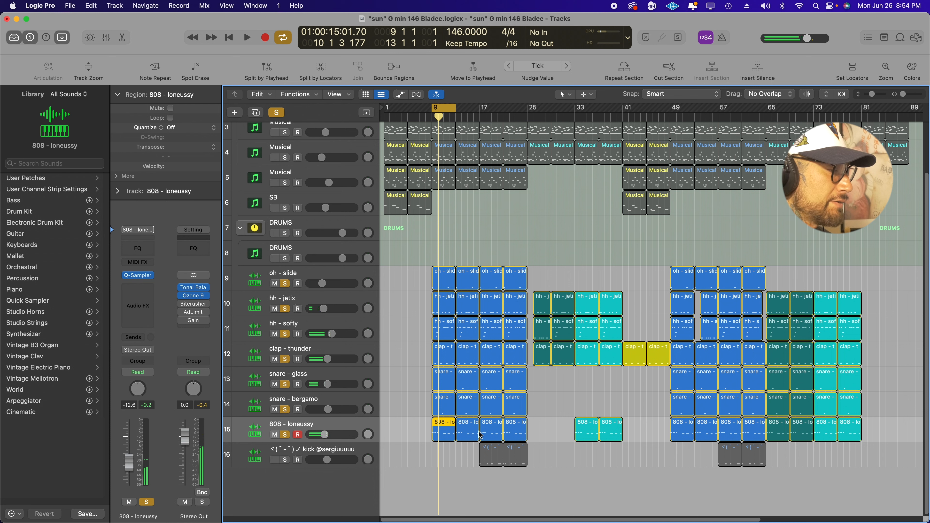
# Move the cycle range to bars 17 to 21 and clear the solo on all tracks.
pyautogui.scroll(3, 477, 267)
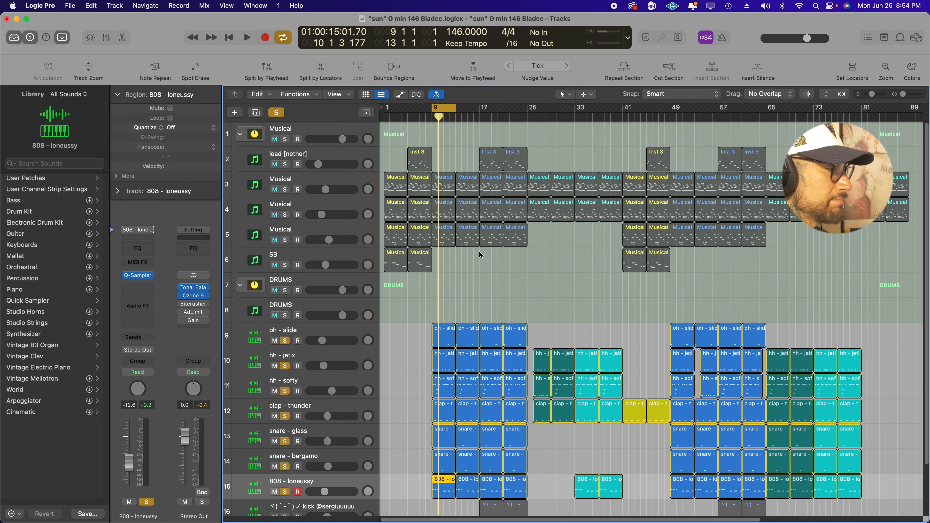
pyautogui.moveTo(447, 110); pyautogui.dragTo(491, 111)
pyautogui.click(277, 114)
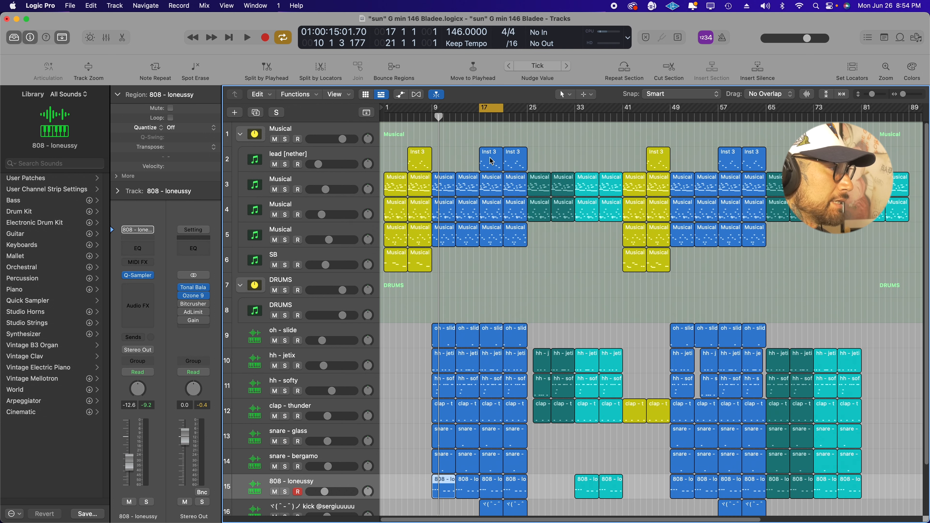
# Solo the kick track, play its region at bar 17 with the notes open, and return to the arrangement.
pyautogui.scroll(-3, 543, 292)
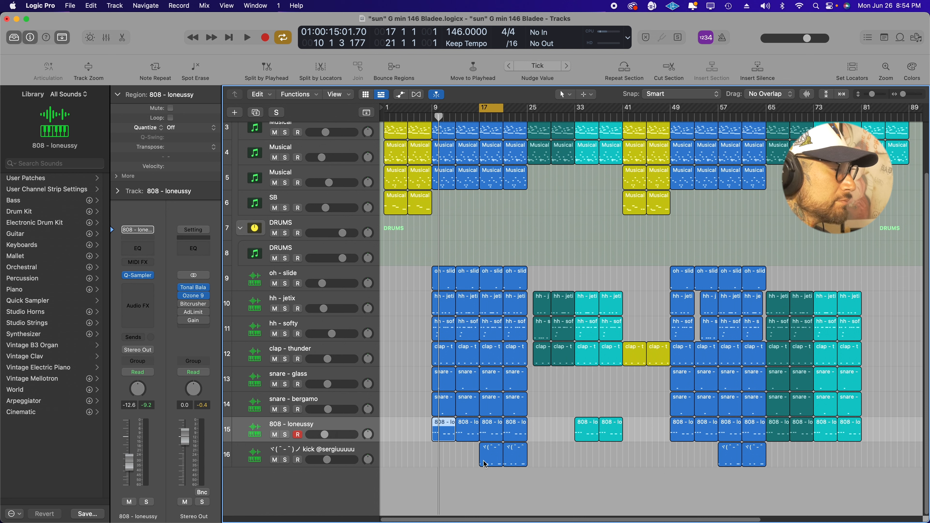
pyautogui.click(285, 460)
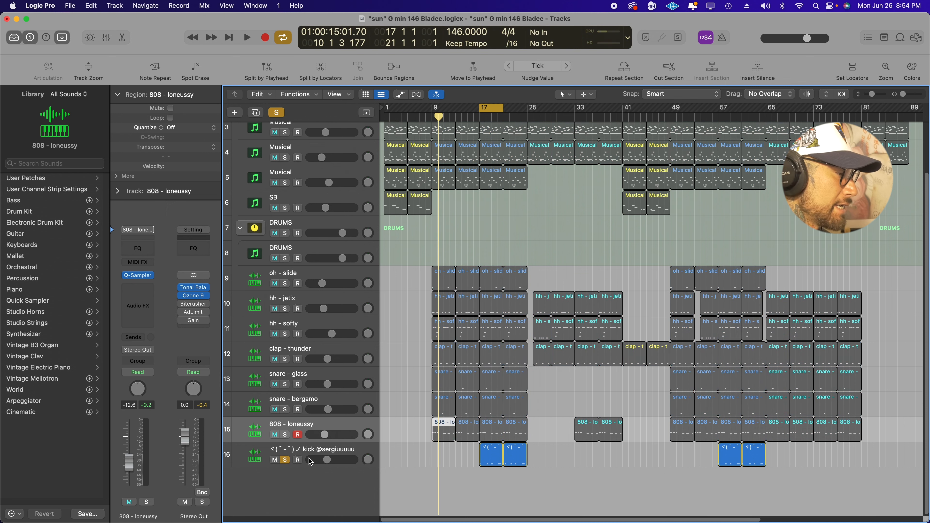
pyautogui.doubleClick(500, 450)
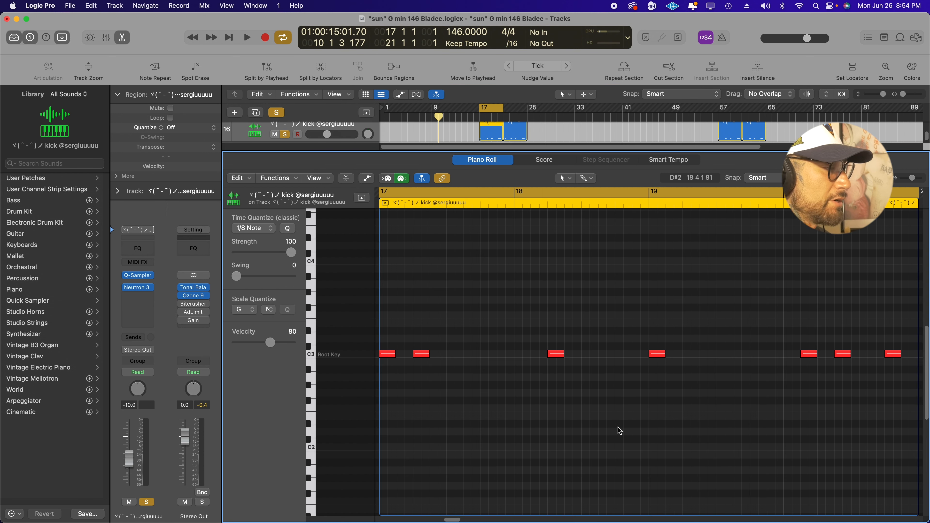
pyautogui.press('space')
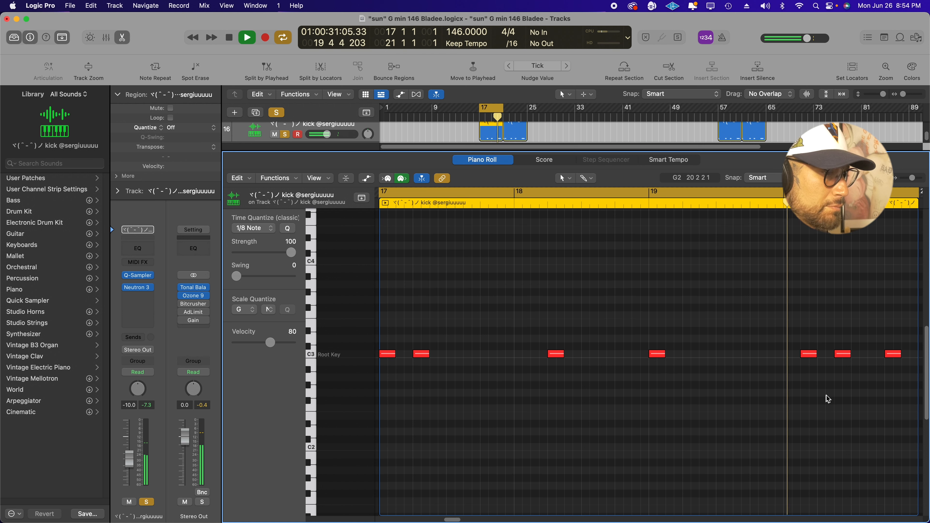
pyautogui.press('space')
pyautogui.press('x')
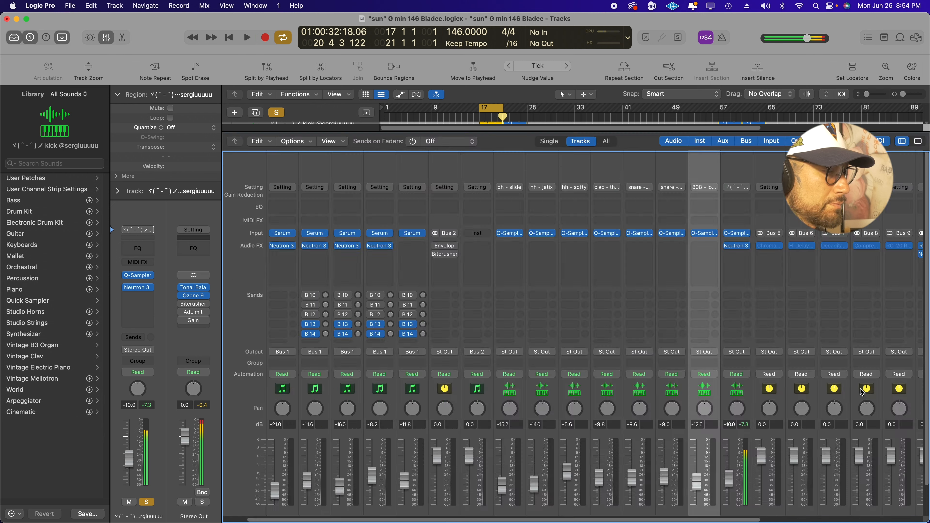
pyautogui.press('x')
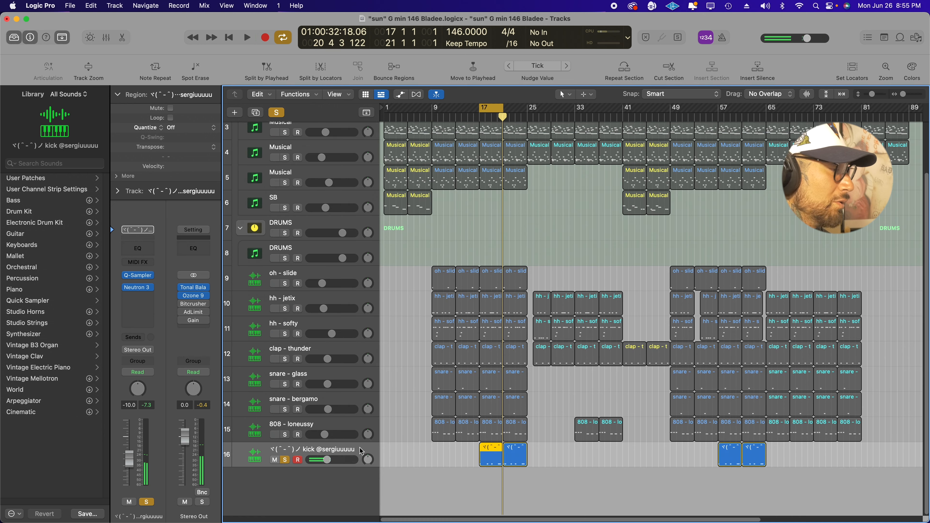
# Clear the solo on the kick track and play bar 17 onward with all tracks sounding.
pyautogui.click(285, 461)
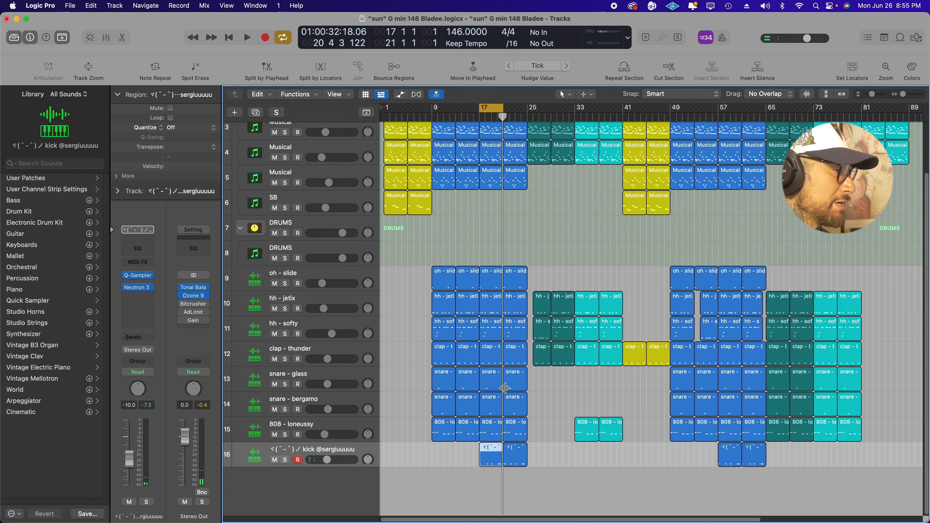
pyautogui.press('space')
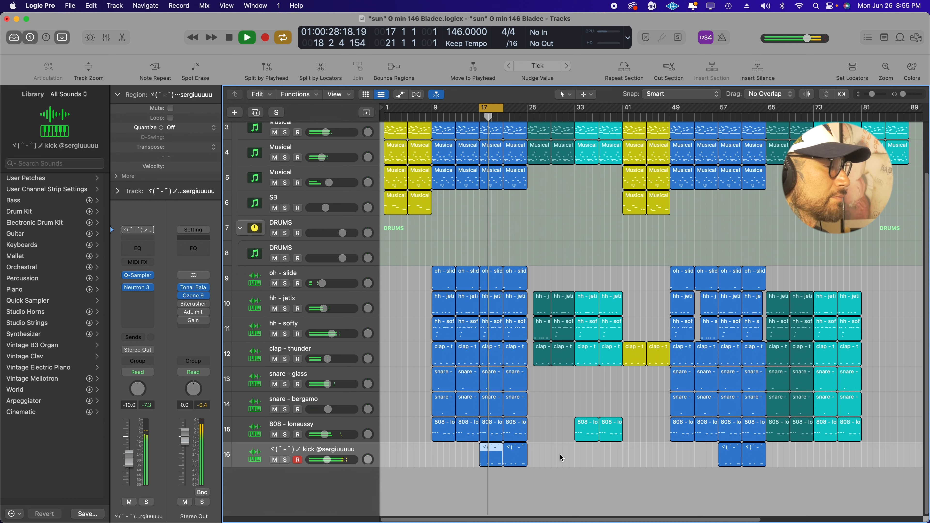
pyautogui.press('space')
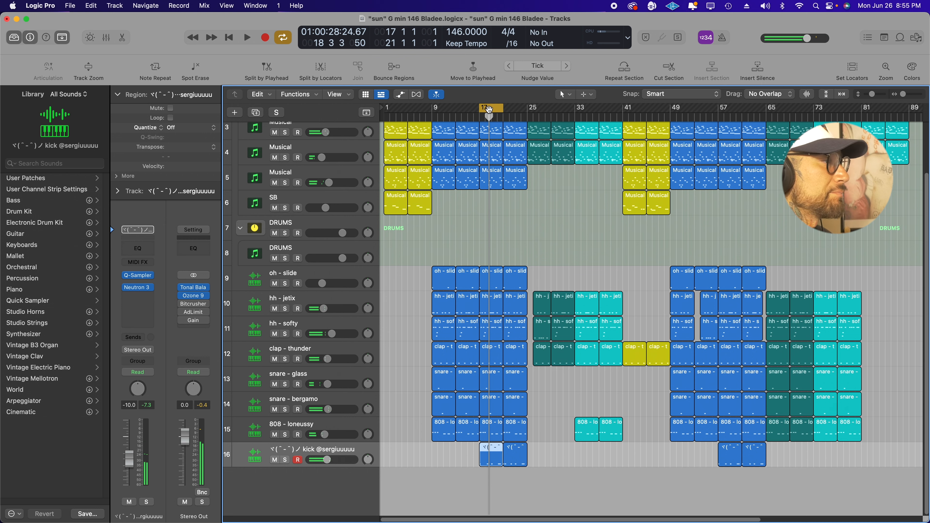
# Move the cycle range to bars 25 to 29 and briefly select the first hh - jetix, hh - softy and clap - thunder regions there.
pyautogui.moveTo(488, 109); pyautogui.dragTo(535, 109)
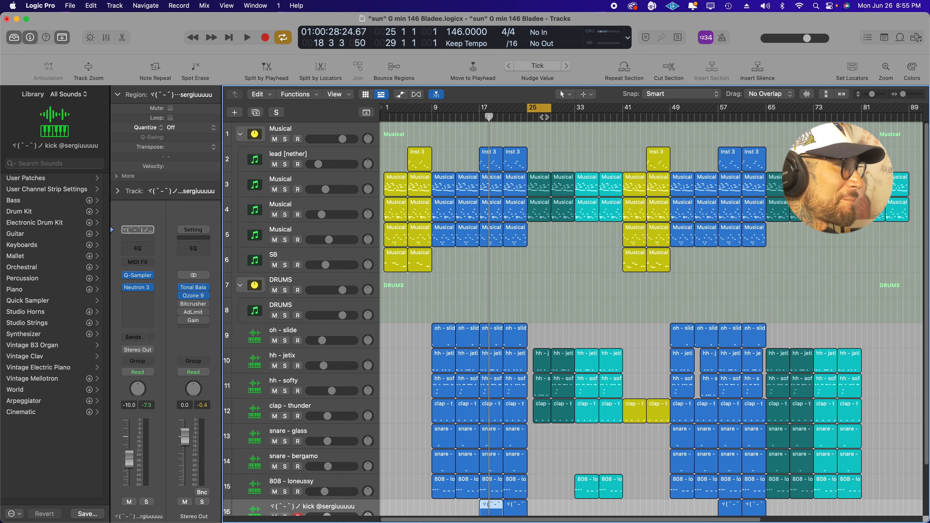
pyautogui.click(541, 110)
pyautogui.click(534, 112)
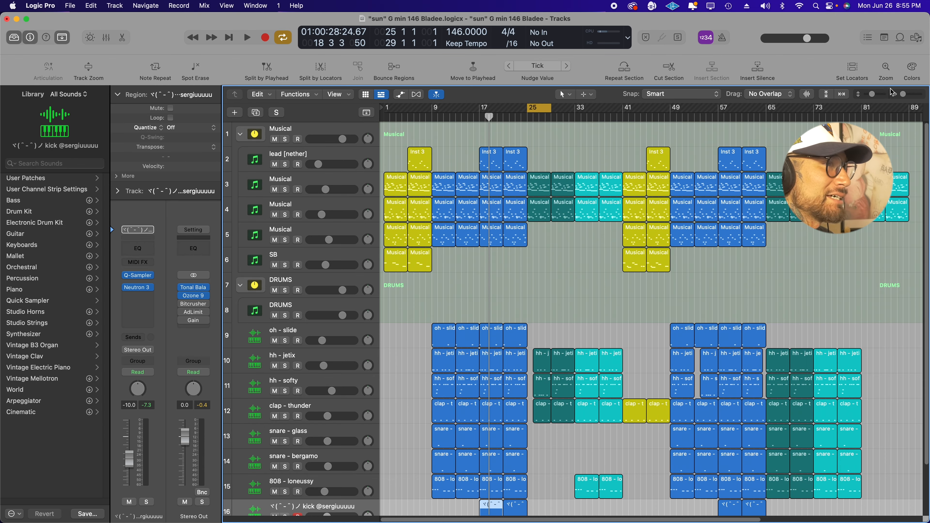
pyautogui.moveTo(903, 95); pyautogui.dragTo(904, 96)
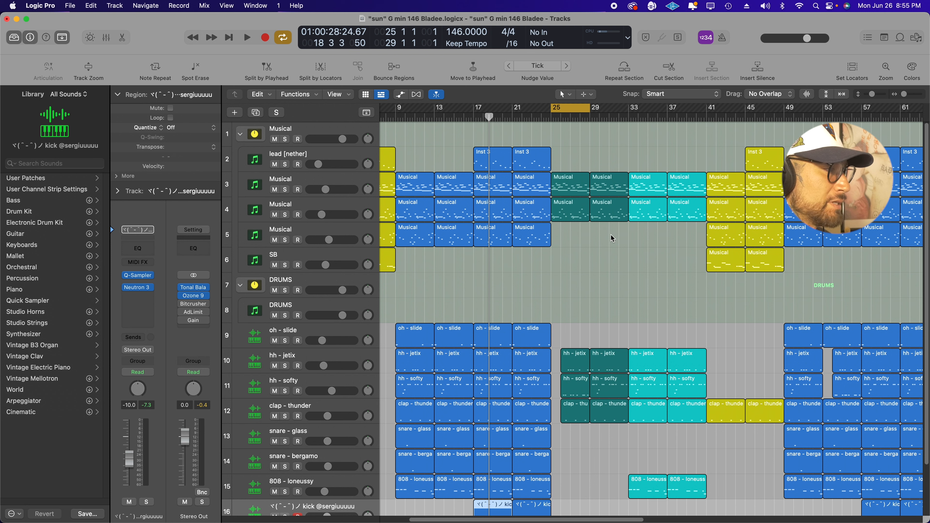
pyautogui.moveTo(570, 337); pyautogui.dragTo(560, 417)
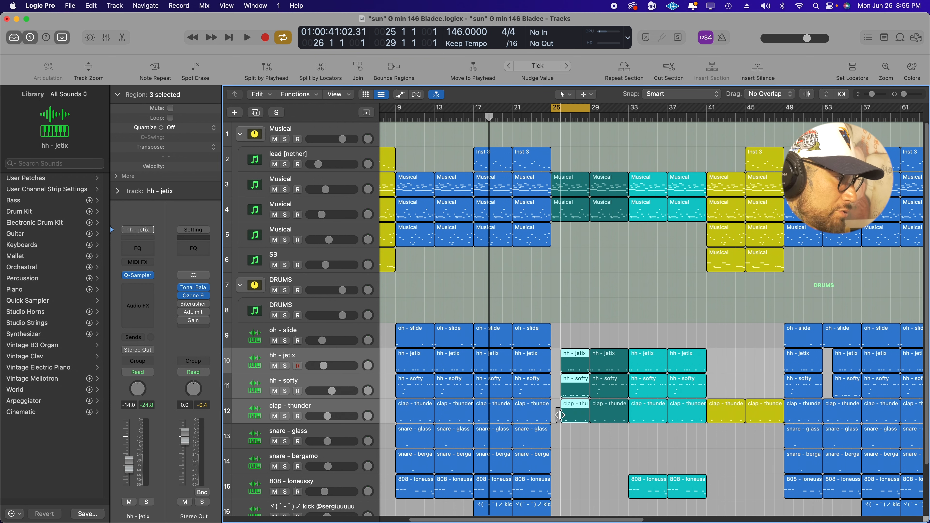
pyautogui.click(582, 345)
# Turn off cycling and play the arrangement from bar 25 until the 808 section around bar 37.
pyautogui.press('space')
pyautogui.click(552, 110)
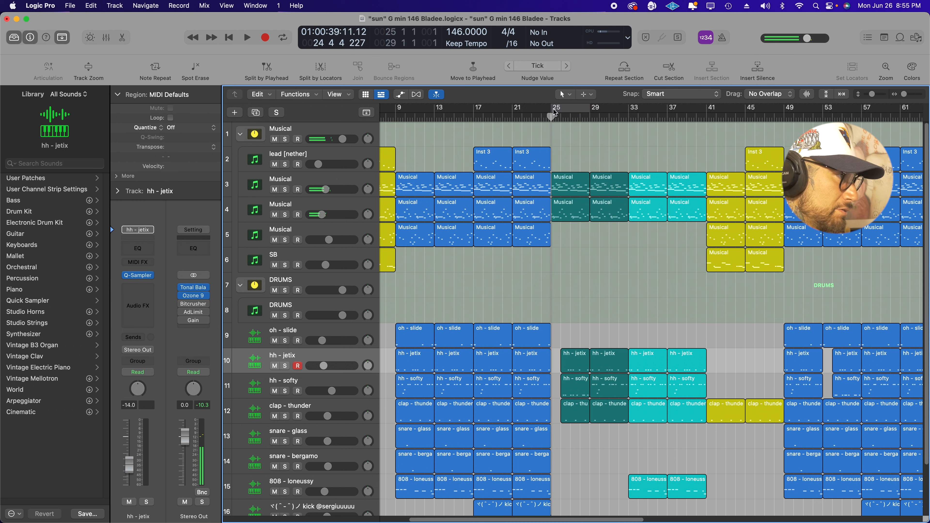
pyautogui.click(537, 116)
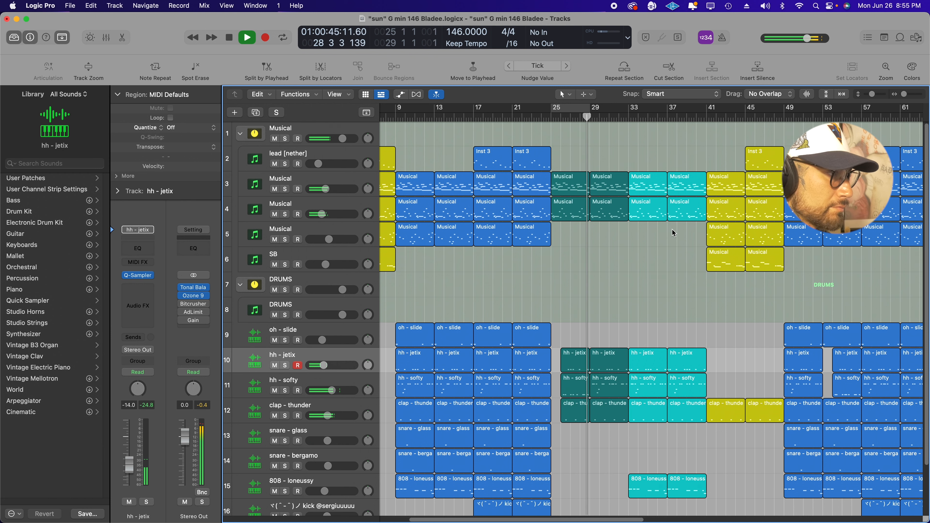
pyautogui.moveTo(625, 520); pyautogui.dragTo(664, 520)
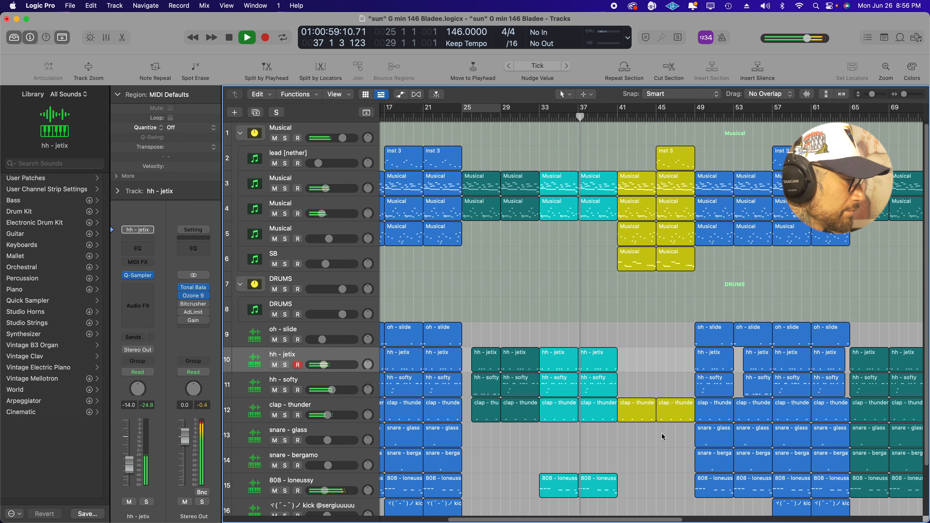
pyautogui.press('space')
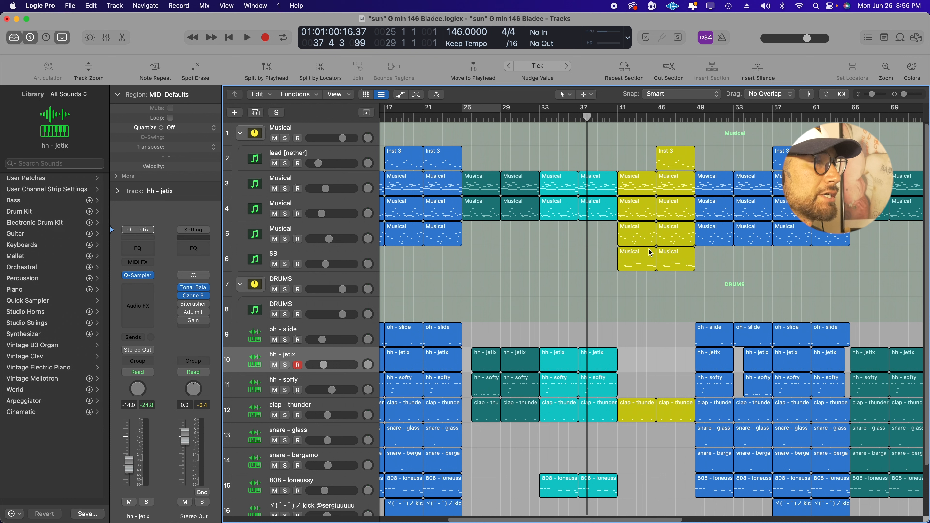
# Move the playhead to bar 41, select all regions before it on every track, and clear the selection.
pyautogui.moveTo(586, 118); pyautogui.dragTo(617, 118)
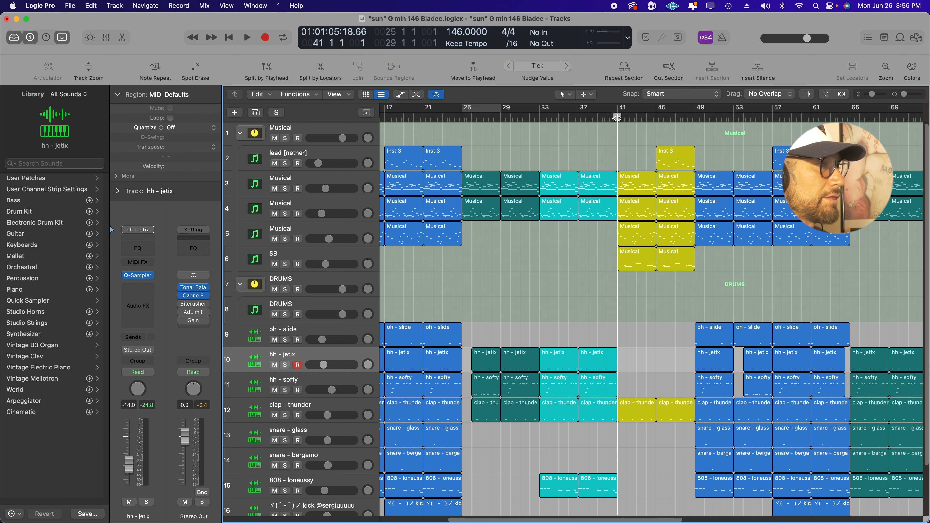
pyautogui.moveTo(904, 95); pyautogui.dragTo(901, 95)
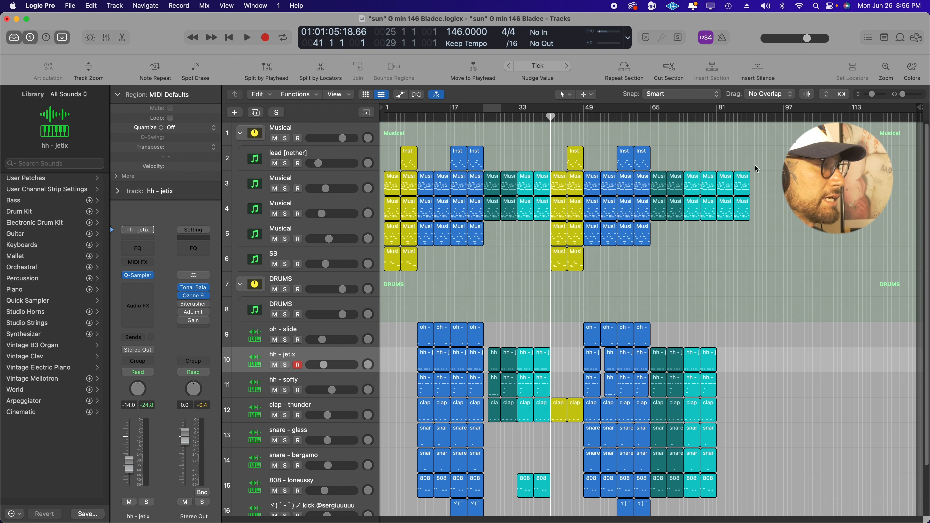
pyautogui.moveTo(572, 505); pyautogui.dragTo(413, 159)
pyautogui.click(536, 142)
pyautogui.moveTo(537, 145); pyautogui.dragTo(389, 510)
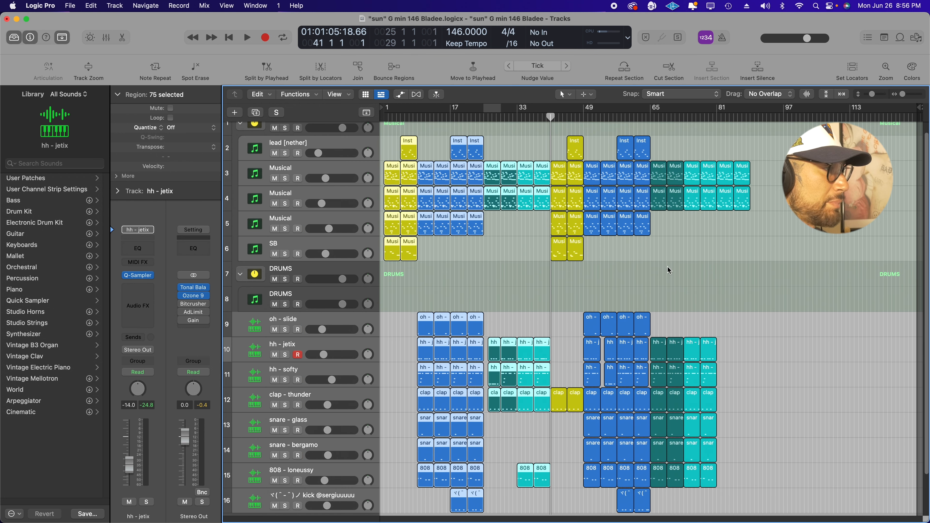
pyautogui.click(794, 256)
# Play the arrangement from bar 41 through the yellow section and into the blue section up to bar 54.
pyautogui.moveTo(902, 94); pyautogui.dragTo(906, 98)
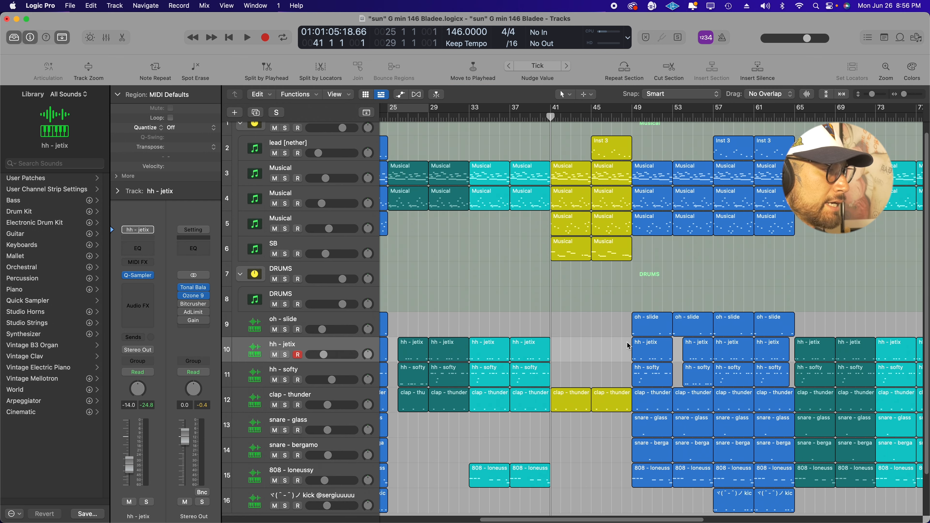
pyautogui.moveTo(567, 520); pyautogui.dragTo(605, 519)
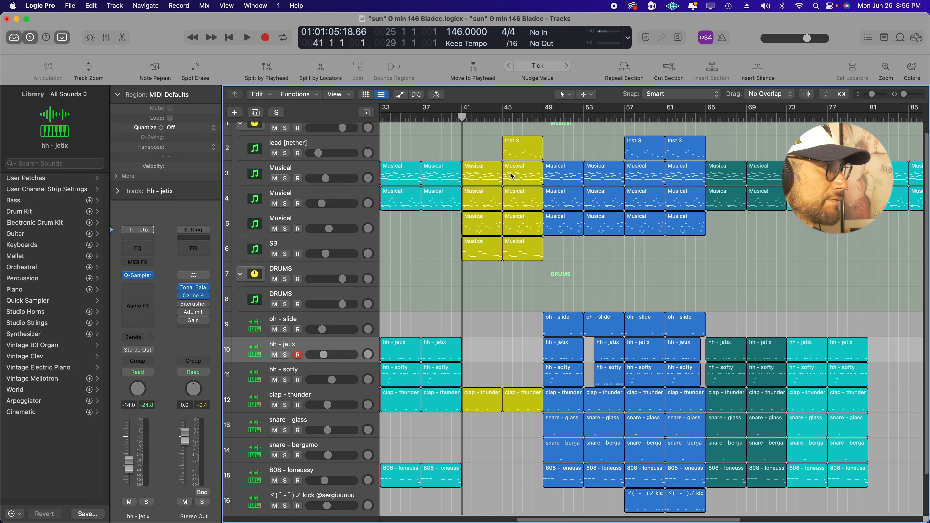
pyautogui.press('space')
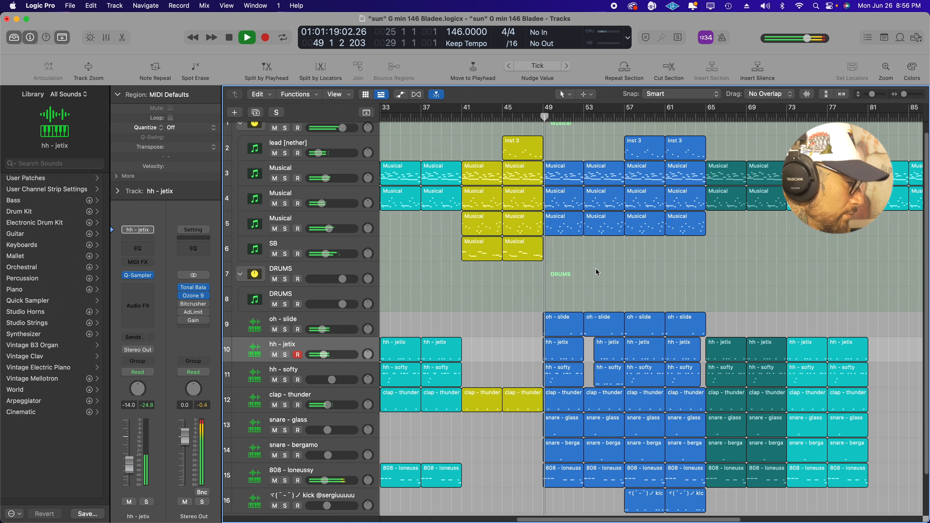
pyautogui.moveTo(905, 95); pyautogui.dragTo(906, 95)
pyautogui.moveTo(655, 521); pyautogui.dragTo(671, 520)
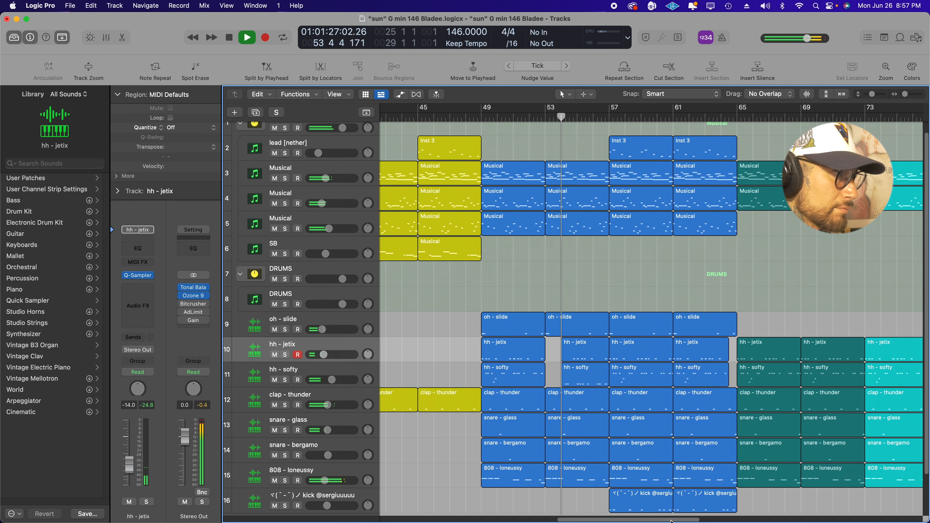
pyautogui.press('space')
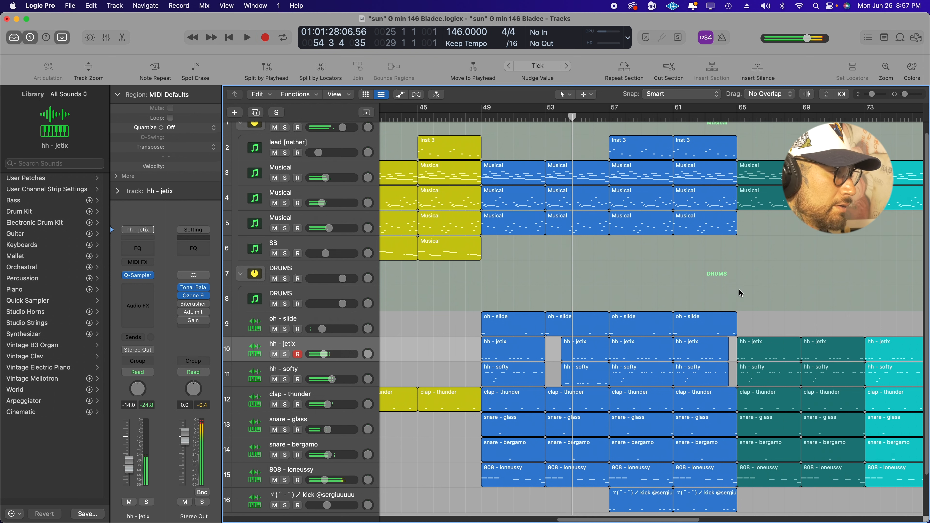
# Move the playhead back to the end of bar 52 and play through the hi-hat gap at bar 53.
pyautogui.scroll(-3, 740, 292)
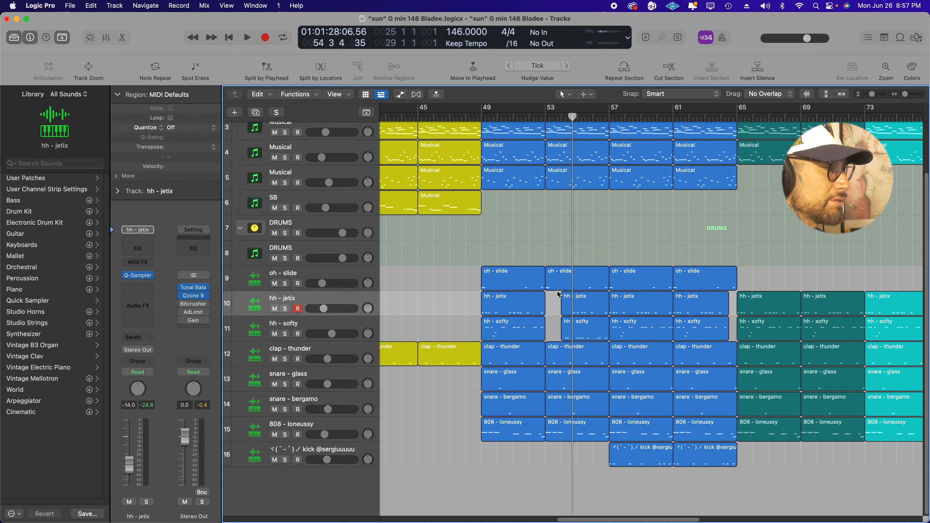
pyautogui.moveTo(569, 117); pyautogui.dragTo(541, 123)
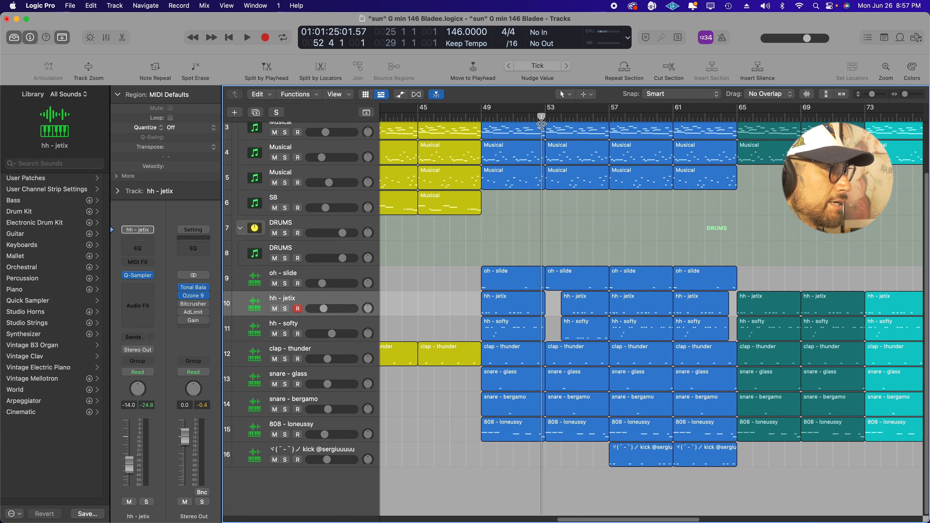
pyautogui.press('space')
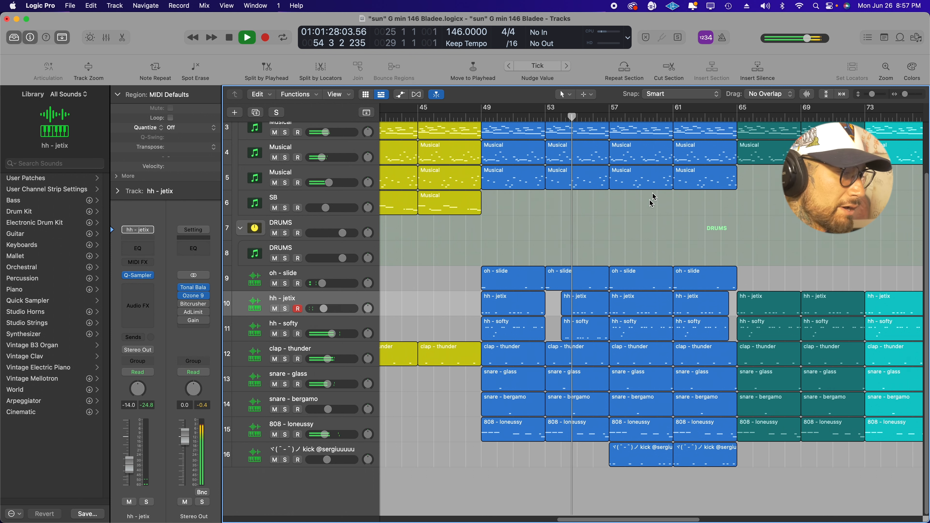
pyautogui.press('space')
# Move the playhead to the hi-hat gap at the end of bar 64 and examine which melody and drum regions follow it.
pyautogui.moveTo(584, 117); pyautogui.dragTo(733, 116)
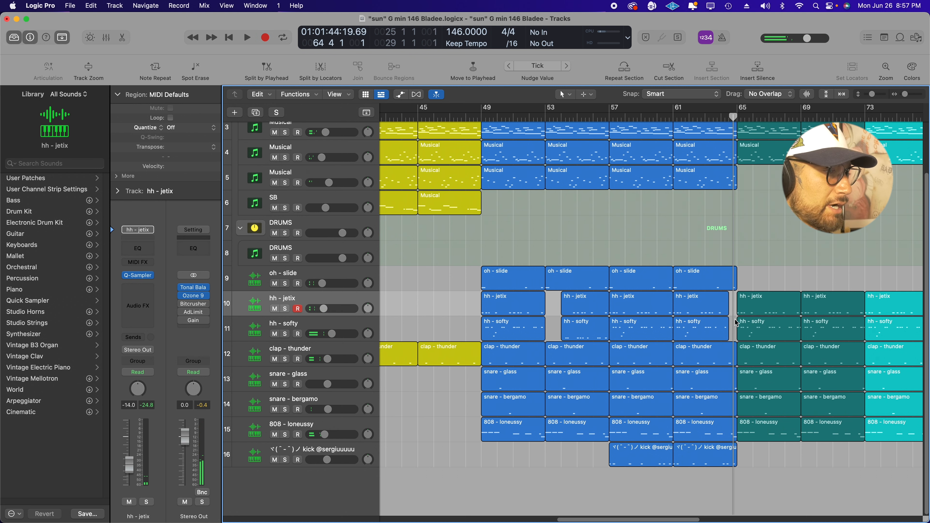
pyautogui.hscroll(5, 671, 394)
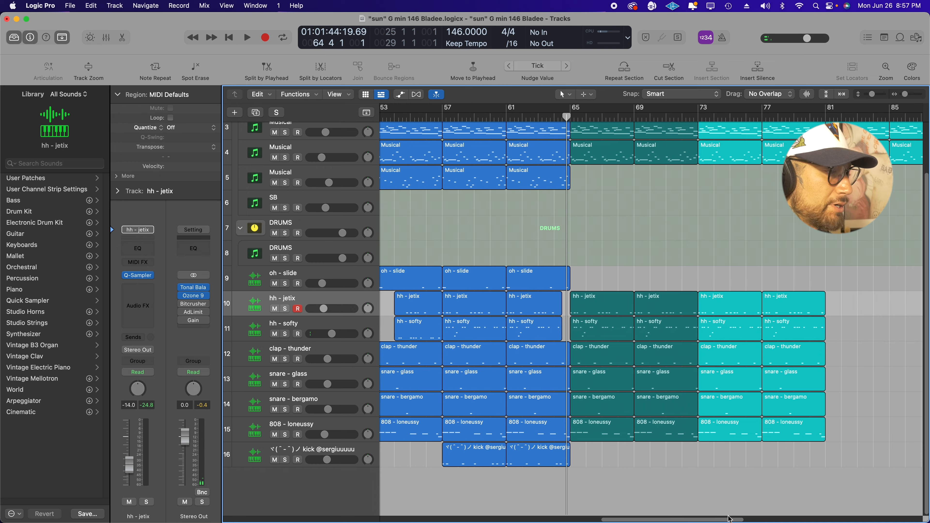
pyautogui.scroll(3, 662, 334)
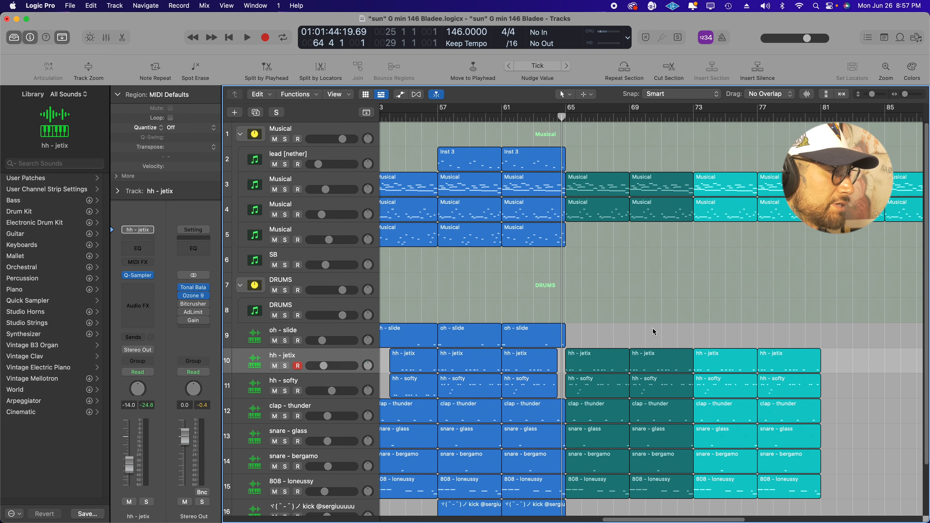
pyautogui.scroll(-1, 761, 295)
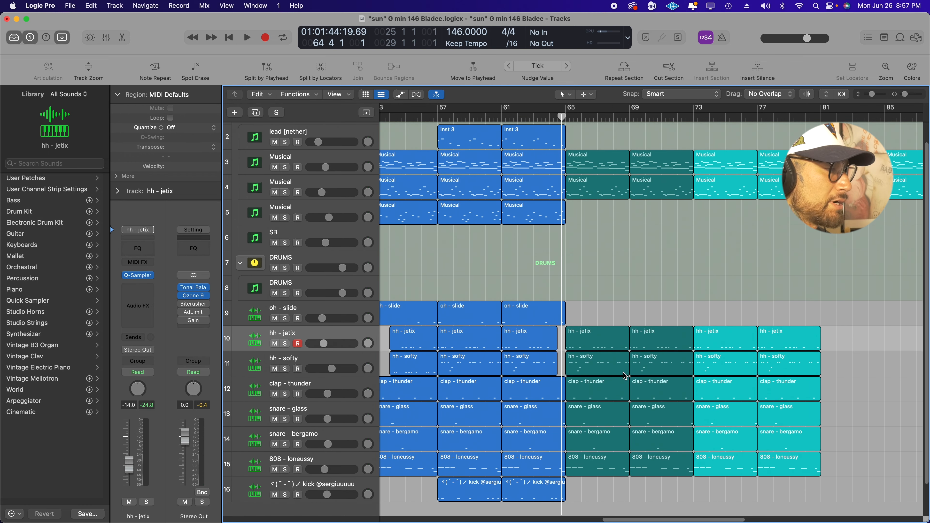
pyautogui.scroll(-1, 625, 374)
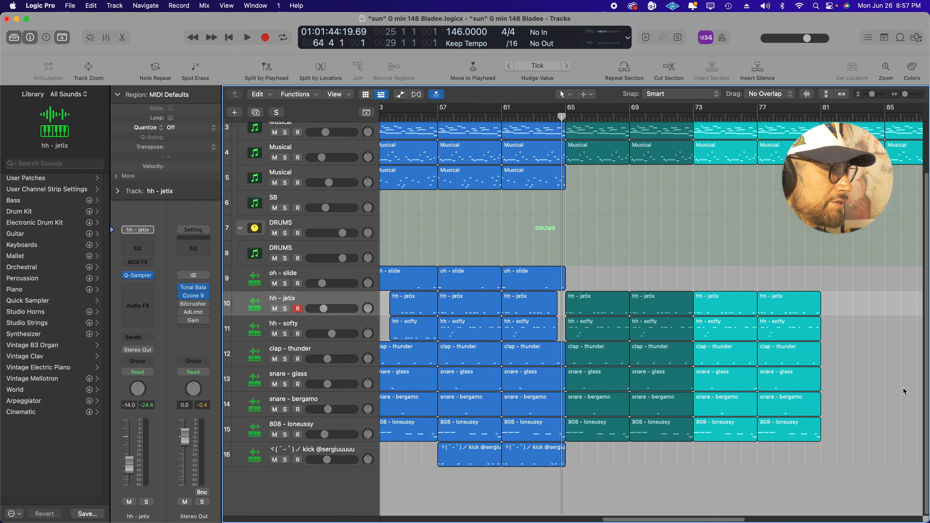
pyautogui.scroll(2, 718, 274)
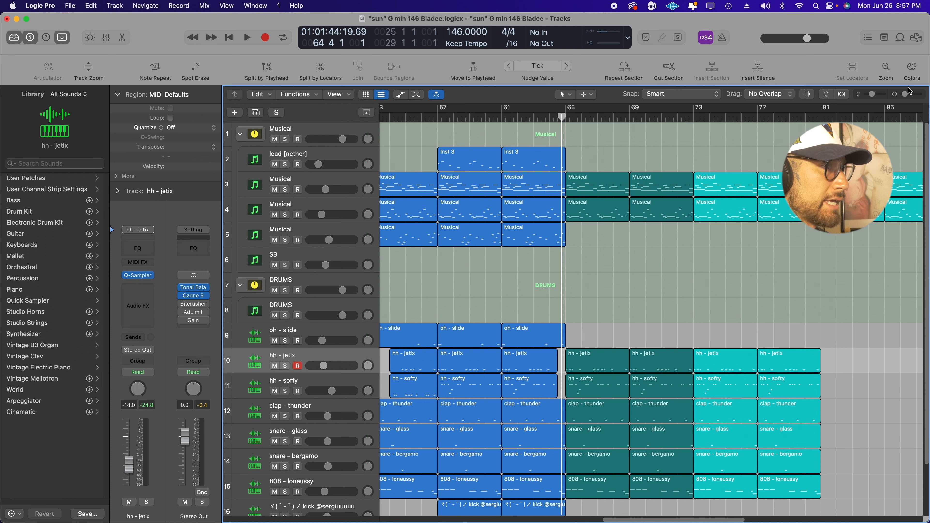
pyautogui.moveTo(905, 94); pyautogui.dragTo(904, 94)
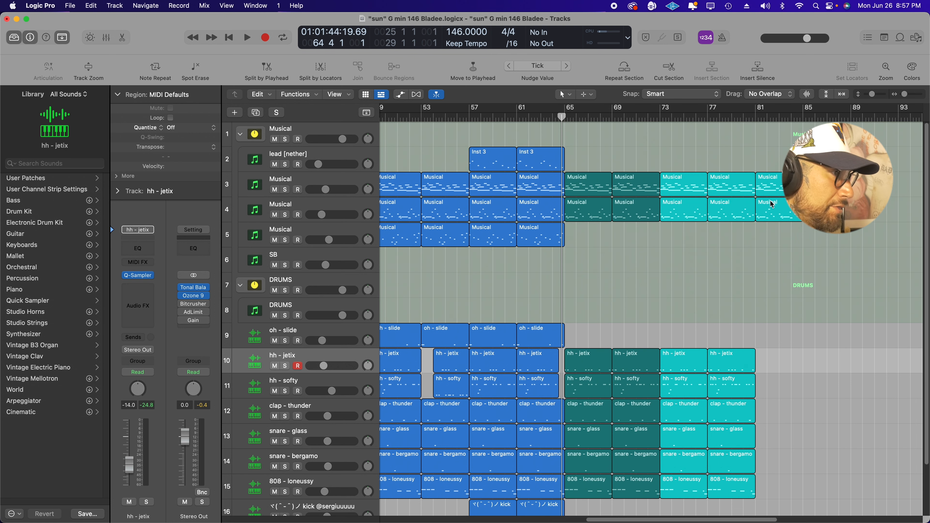
pyautogui.scroll(-3, 648, 315)
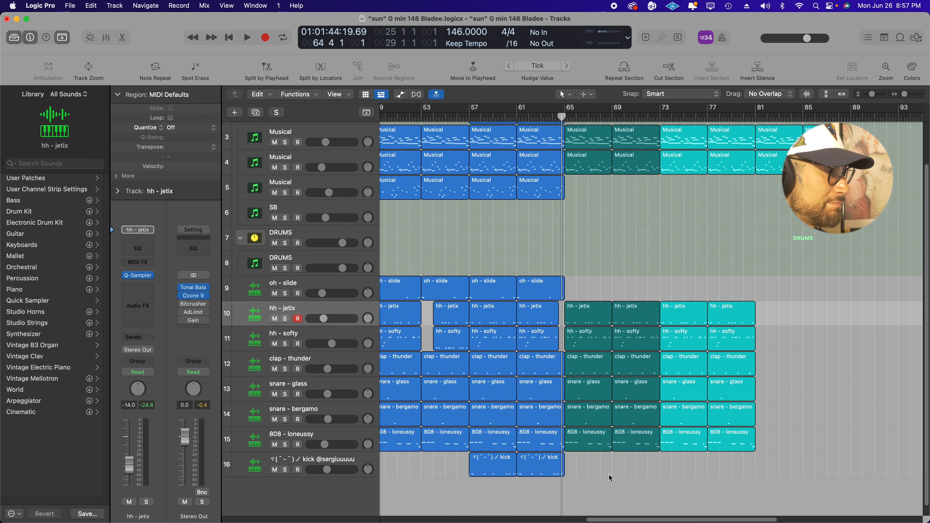
pyautogui.scroll(3, 708, 229)
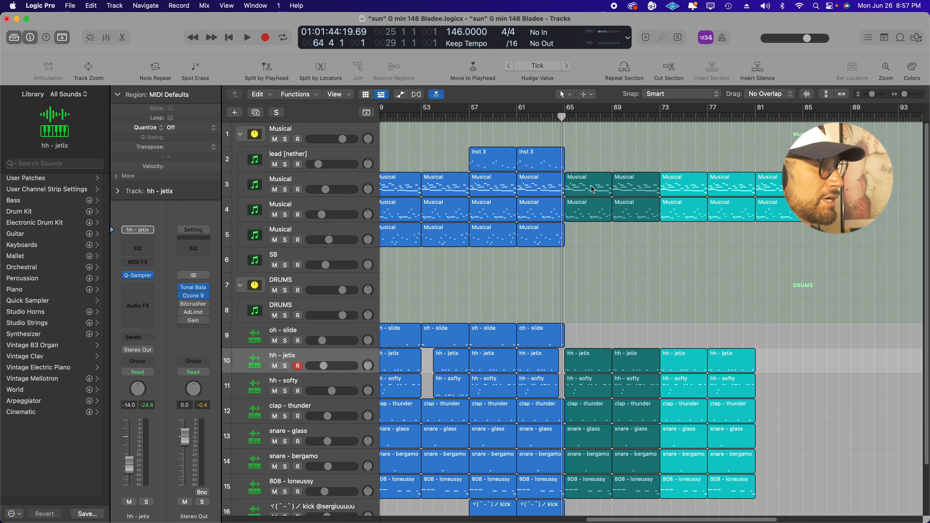
# Move the playhead to the start of bar 64 and play the transition into the section at bar 65 until bar 70.
pyautogui.moveTo(562, 116); pyautogui.dragTo(553, 117)
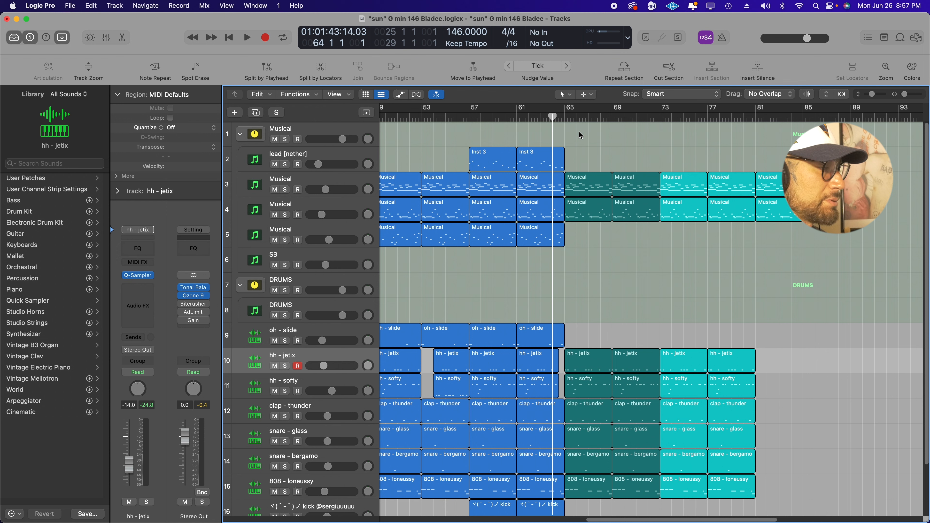
pyautogui.press('space')
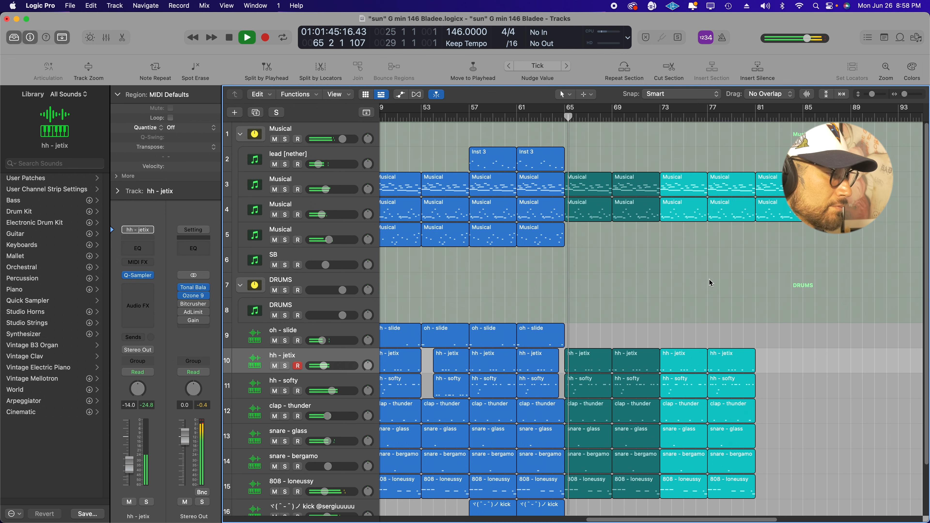
pyautogui.scroll(-1, 779, 293)
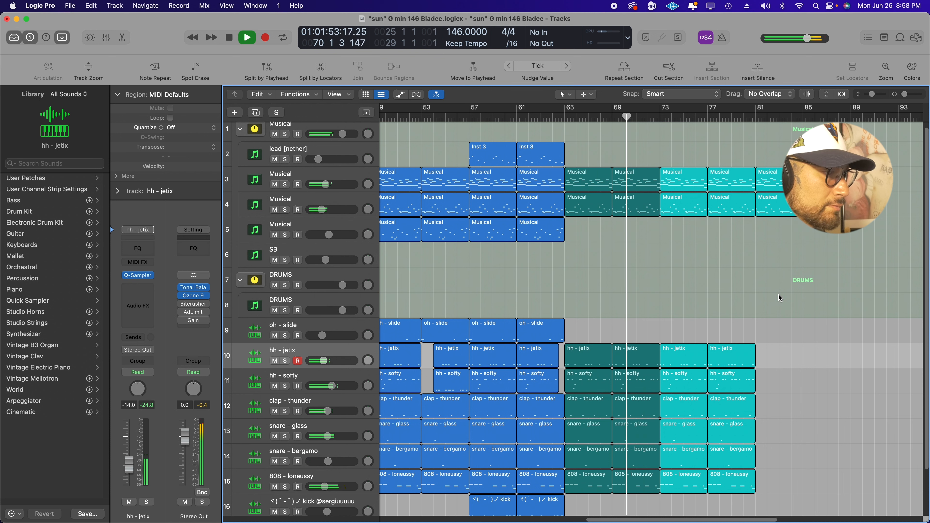
pyautogui.press('space')
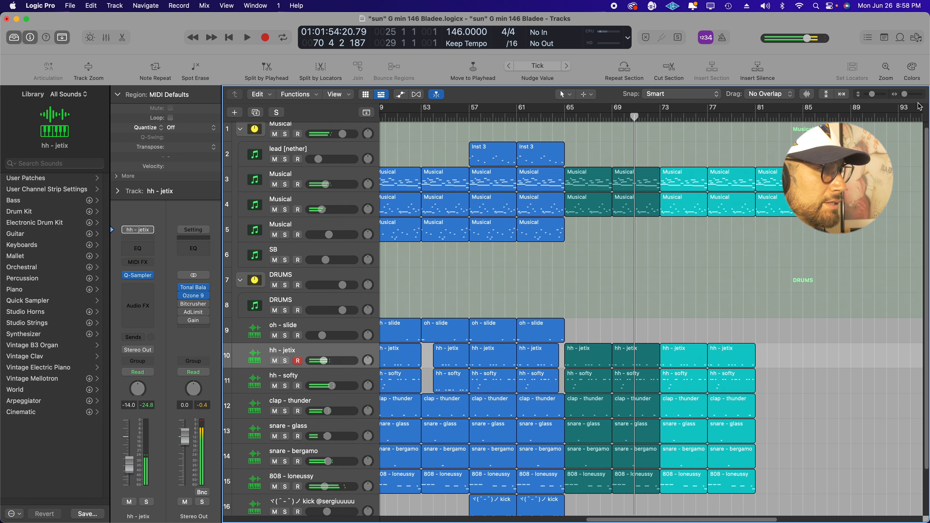
# Move the playhead to bar 80 and play the drumless ending until bar 88.
pyautogui.moveTo(909, 95); pyautogui.dragTo(907, 95)
pyautogui.click(687, 121)
pyautogui.moveTo(689, 121); pyautogui.dragTo(707, 124)
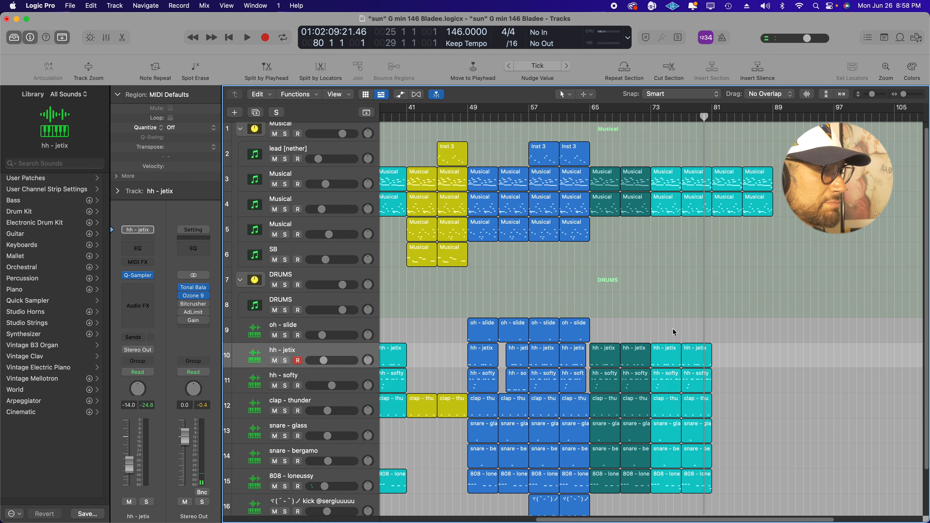
pyautogui.press('space')
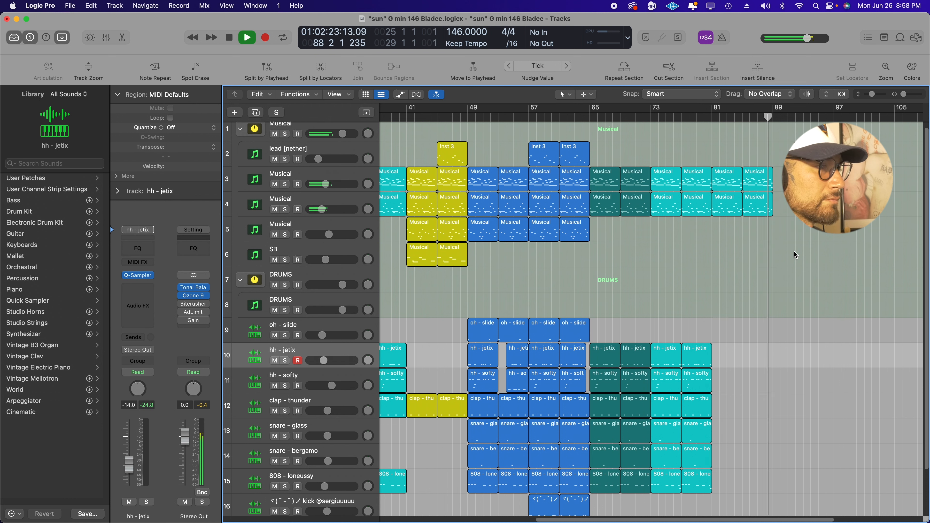
pyautogui.press('space')
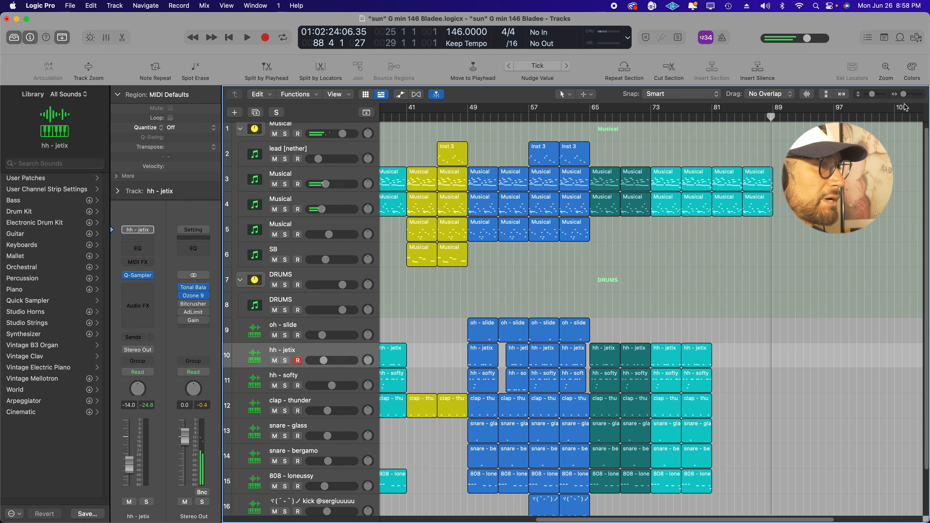
# Open the track 3 Musical region at bar 81 in the Piano Roll.
pyautogui.moveTo(905, 97); pyautogui.dragTo(903, 97)
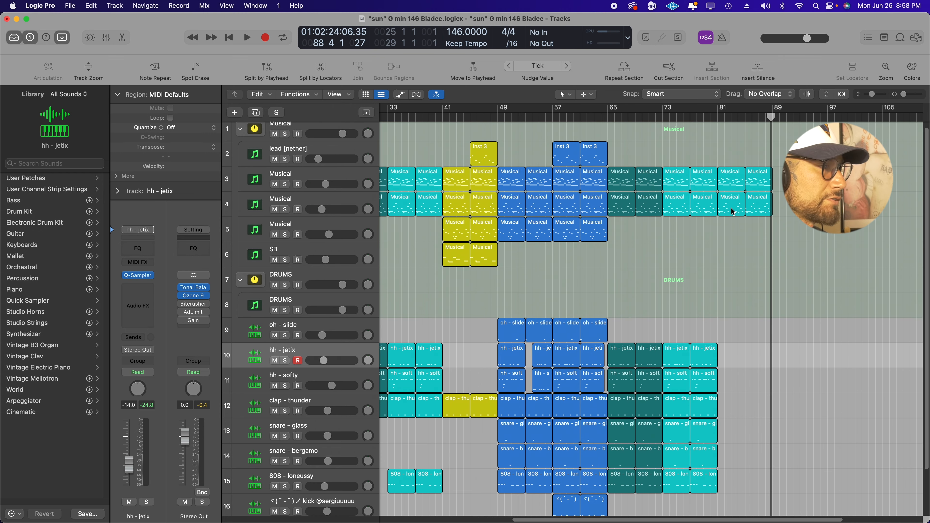
pyautogui.doubleClick(734, 183)
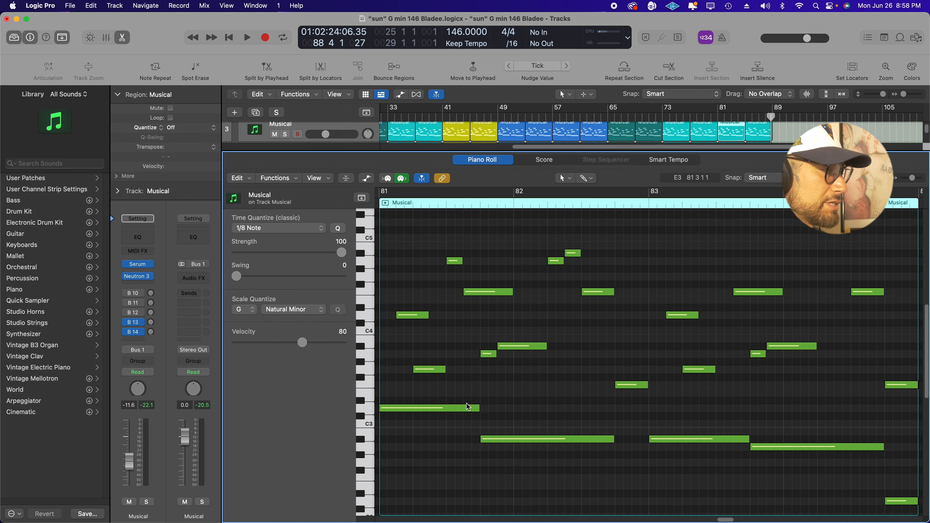